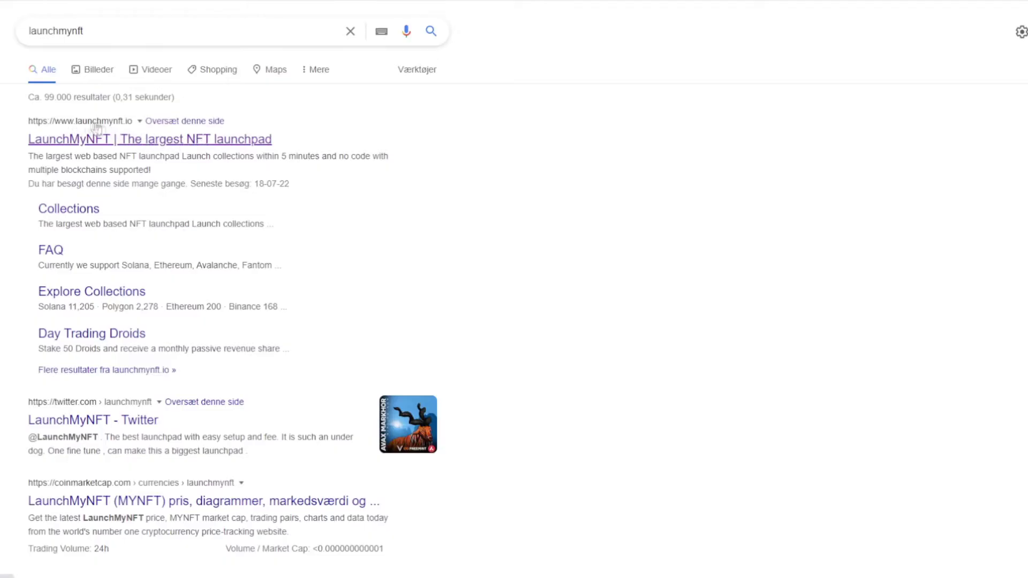
Step: Connect the Phantom wallet on Solana and scroll down to the top collections list
{"action": "left_click", "coordinate": [131, 138]}
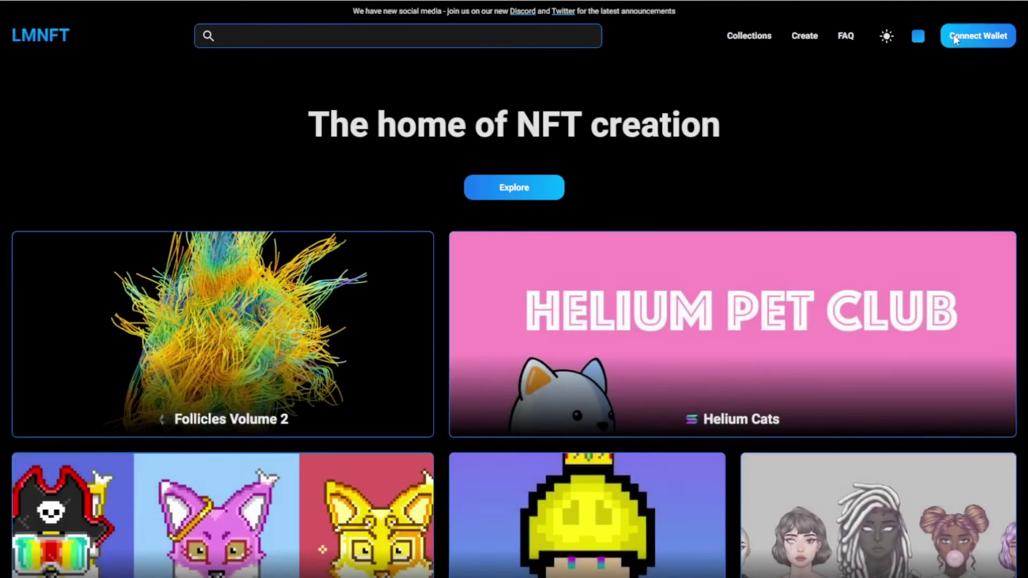
{"action": "left_click", "coordinate": [955, 40]}
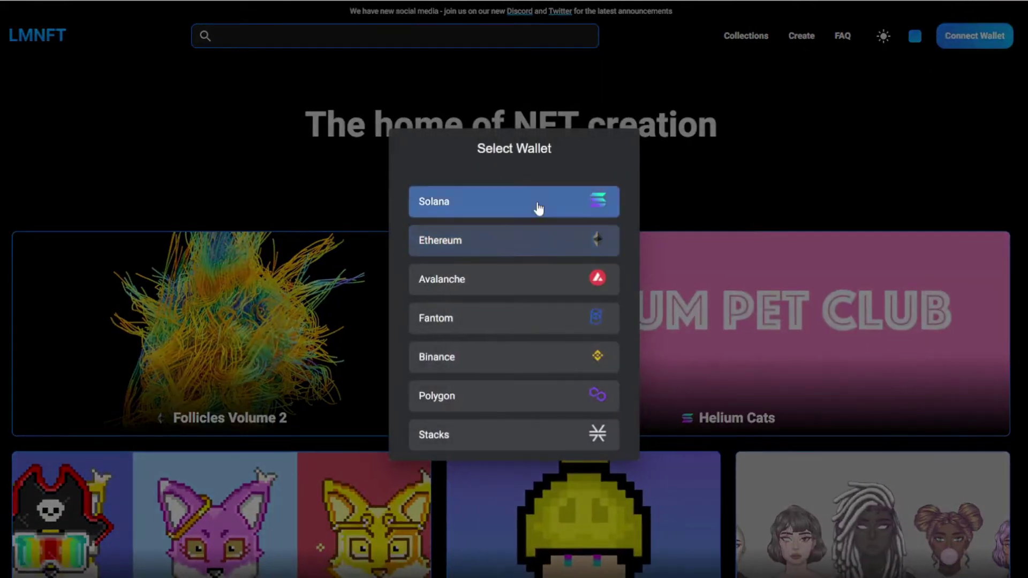
{"action": "left_click", "coordinate": [537, 206]}
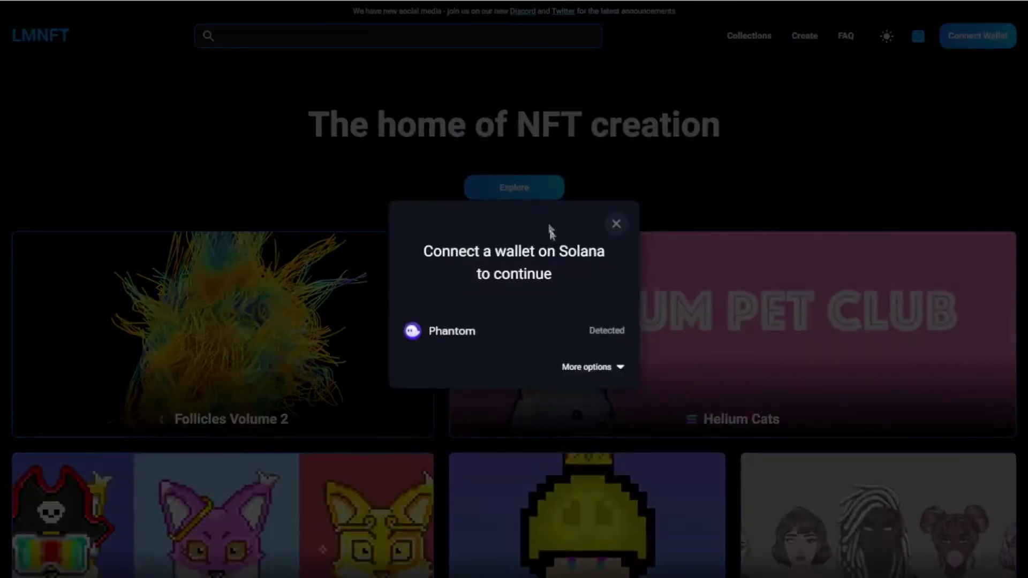
{"action": "left_click", "coordinate": [507, 344]}
{"action": "left_click", "coordinate": [917, 262]}
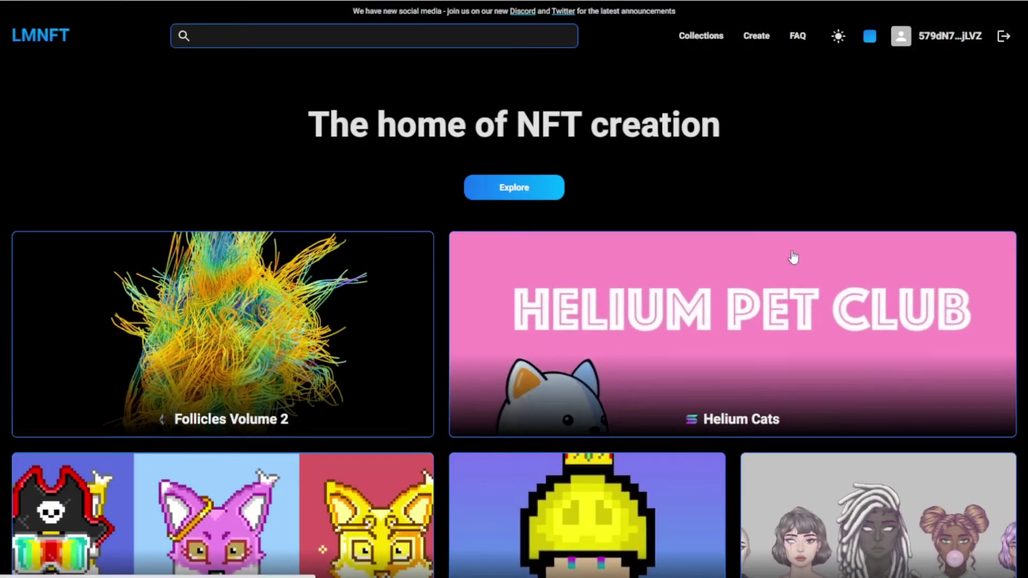
{"action": "scroll", "coordinate": [793, 258], "scroll_direction": "down", "scroll_amount": 7}
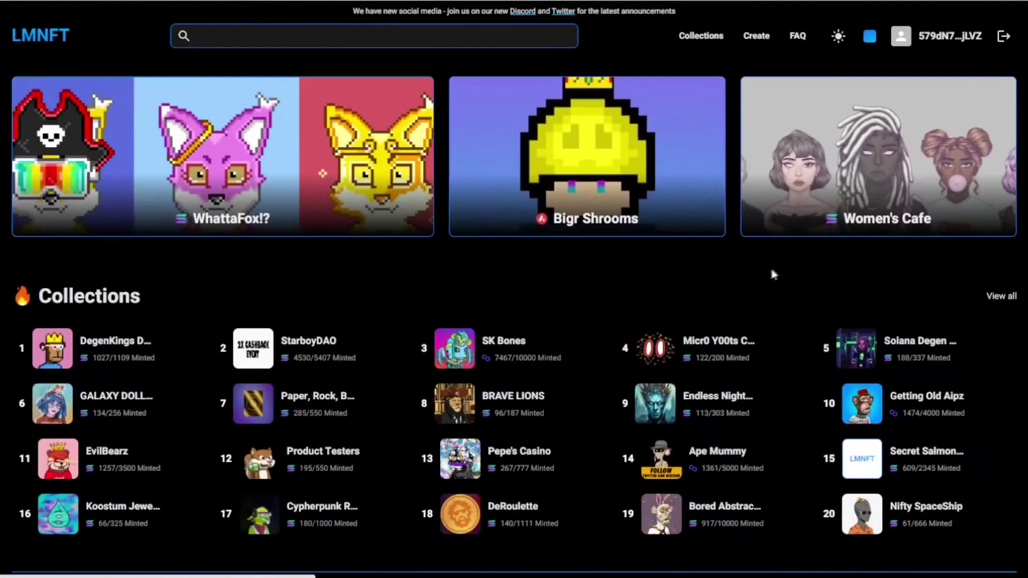
{"action": "scroll", "coordinate": [567, 406], "scroll_direction": "down", "scroll_amount": 1}
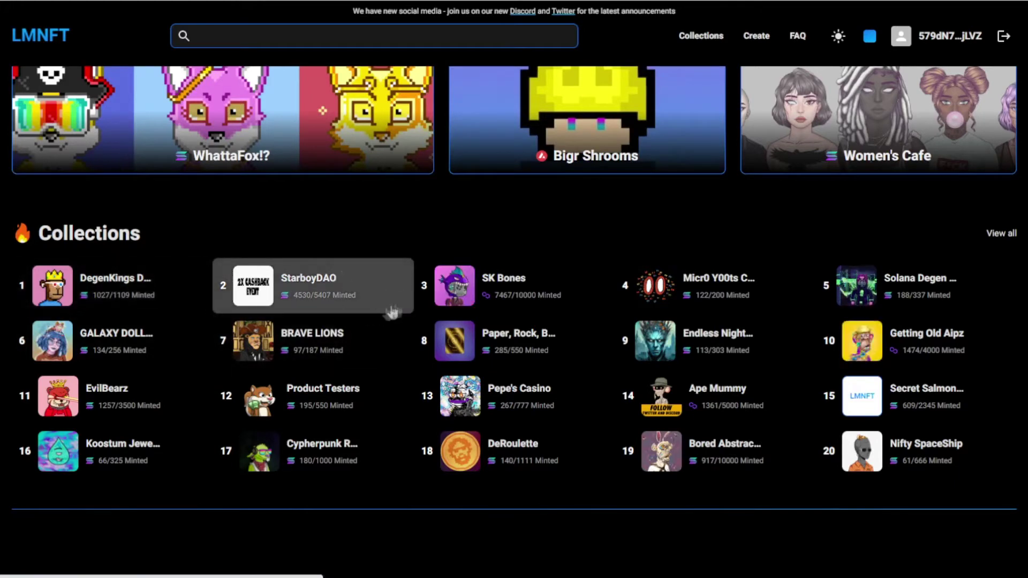
Step: Look over the StarboyDAO collection page, then return to the collections overview
{"action": "left_click", "coordinate": [369, 309]}
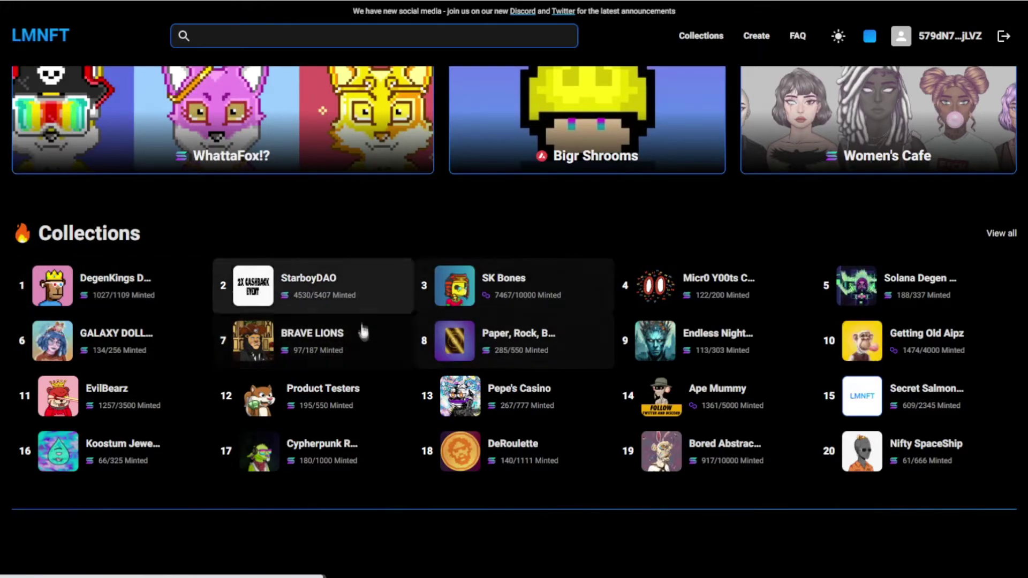
{"action": "scroll", "coordinate": [455, 335], "scroll_direction": "down", "scroll_amount": 2}
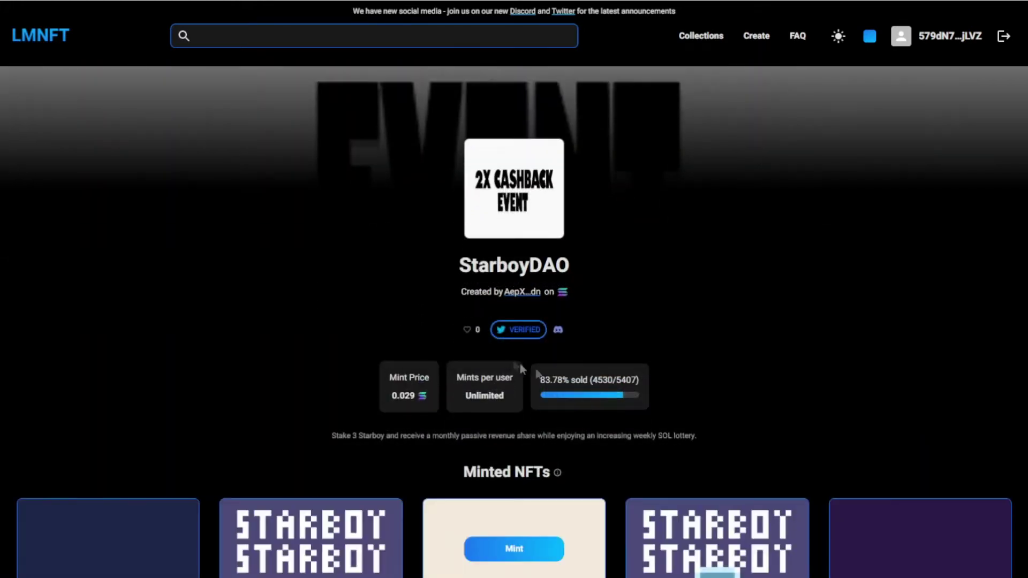
{"action": "left_click_drag", "start_coordinate": [591, 383], "coordinate": [616, 383]}
{"action": "key", "text": "alt+Left"}
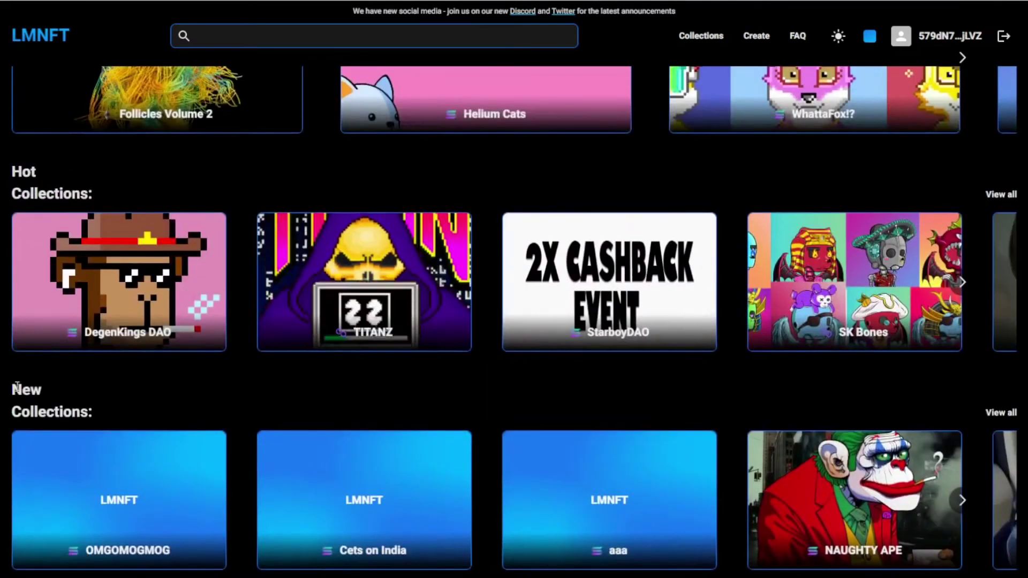
{"action": "left_click_drag", "start_coordinate": [12, 384], "coordinate": [88, 407]}
Step: Start a new generated collection and sign in with the Phantom wallet
{"action": "left_click", "coordinate": [188, 418]}
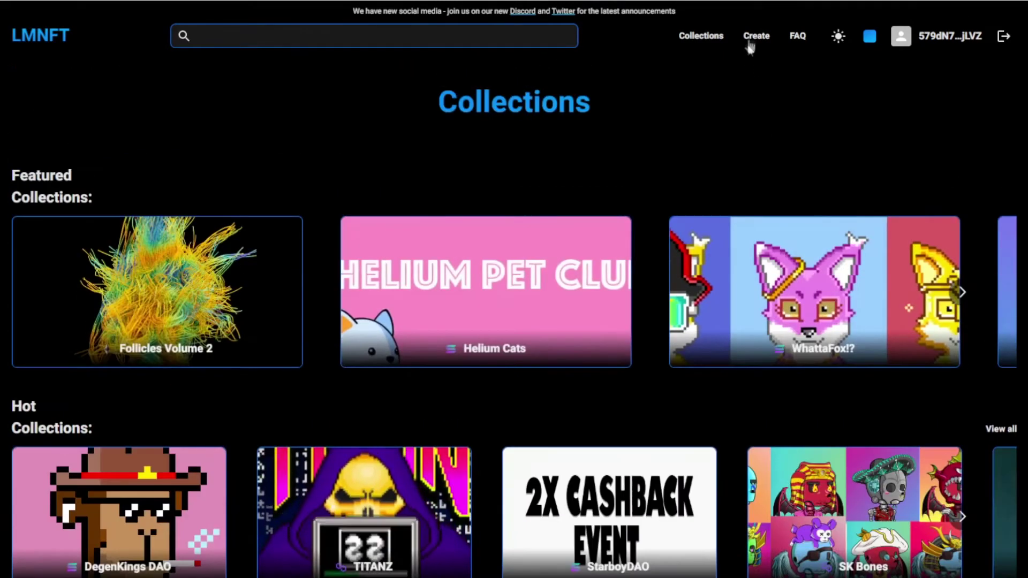
{"action": "left_click", "coordinate": [752, 38]}
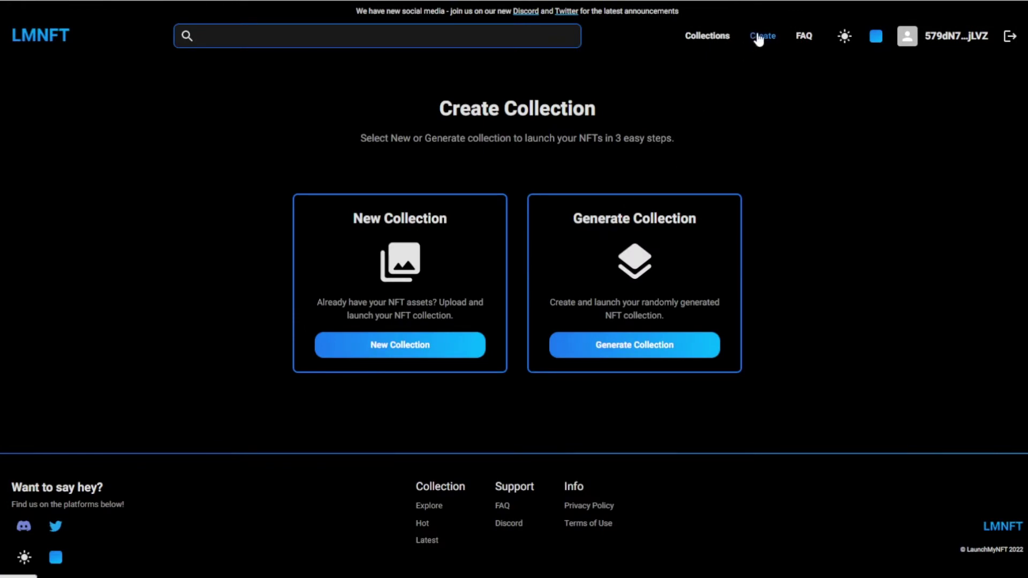
{"action": "left_click", "coordinate": [589, 344]}
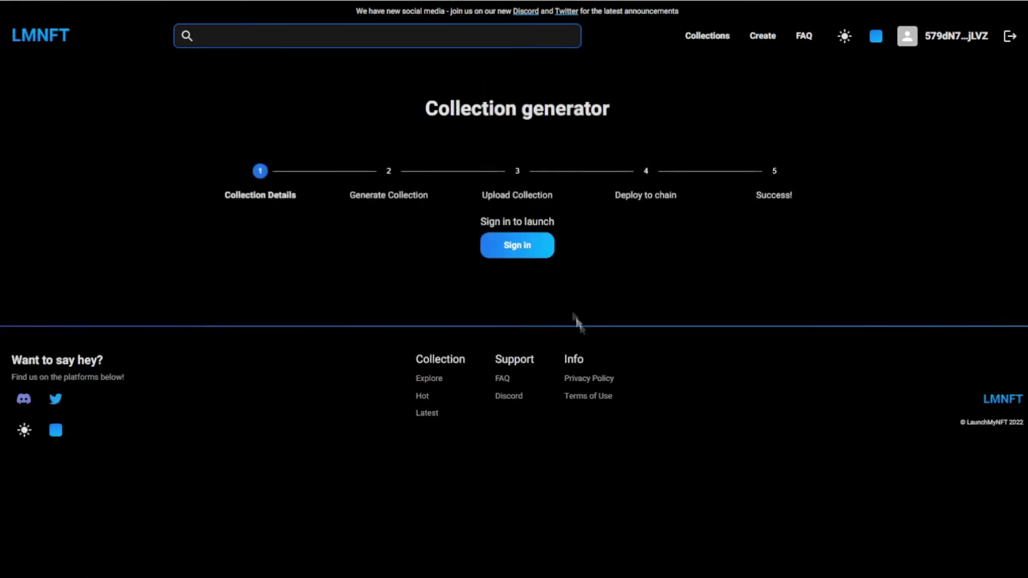
{"action": "left_click", "coordinate": [498, 247]}
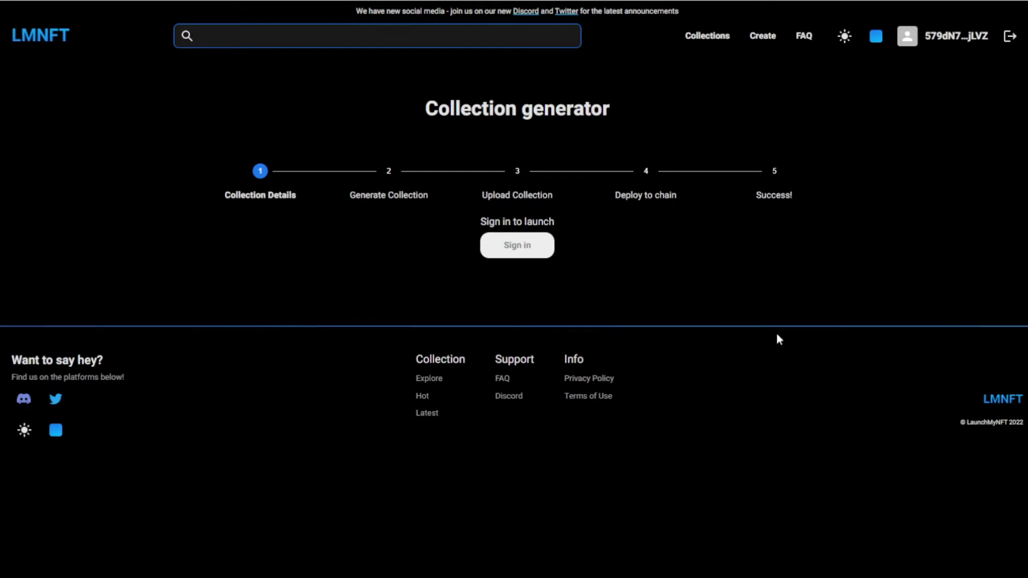
{"action": "scroll", "coordinate": [725, 354], "scroll_direction": "down", "scroll_amount": 1}
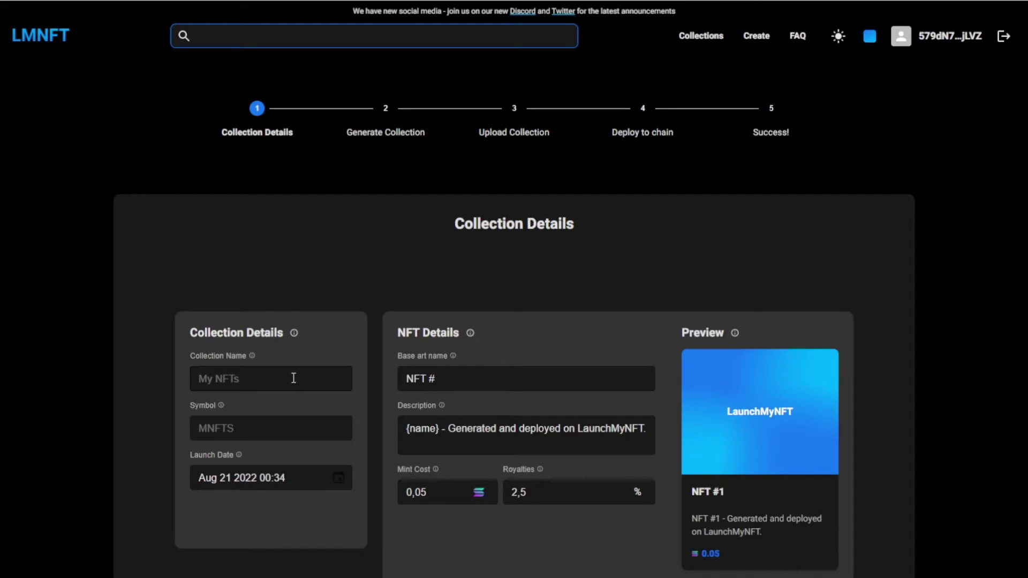
Step: Enter GG as the collection name, gg as the symbol, and # as the base art name
{"action": "left_click", "coordinate": [293, 378]}
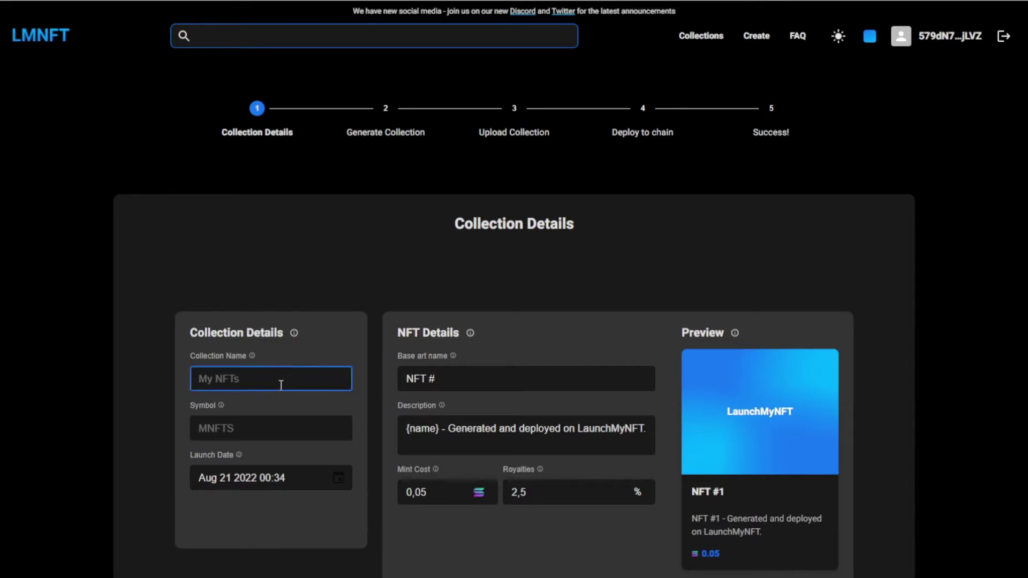
{"action": "type", "text": "GG"}
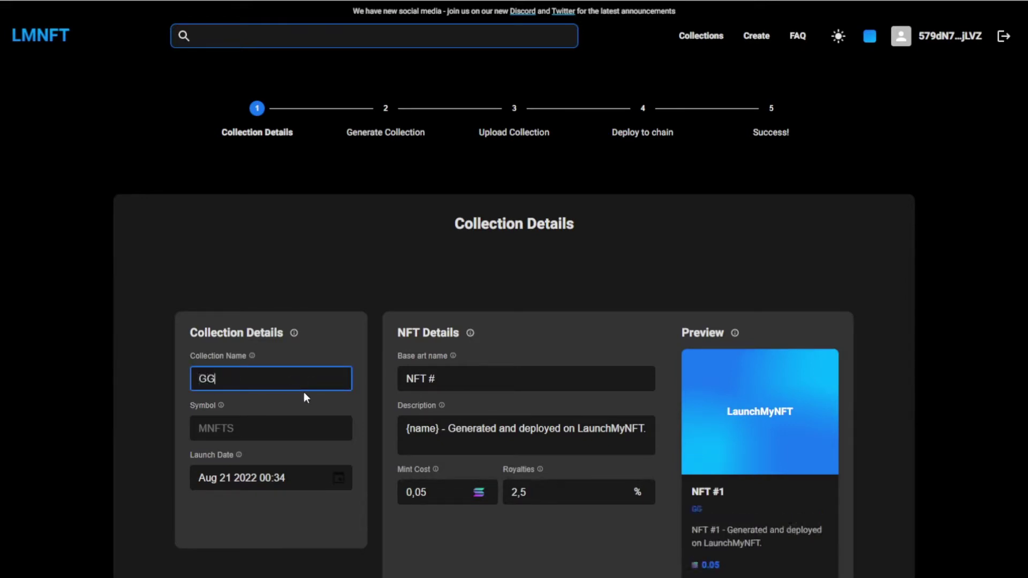
{"action": "left_click", "coordinate": [267, 425]}
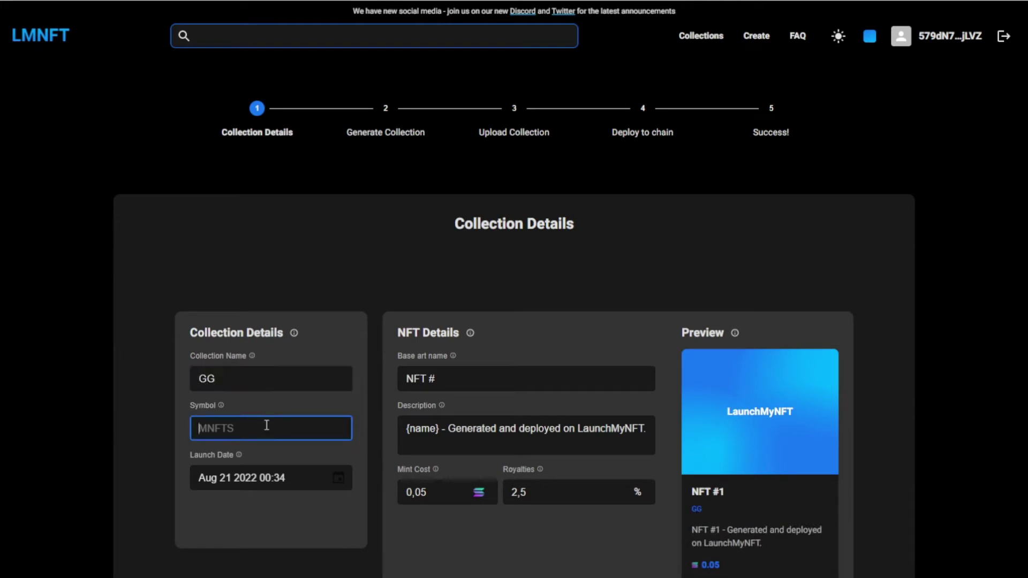
{"action": "type", "text": "gg"}
{"action": "scroll", "coordinate": [321, 375], "scroll_direction": "down", "scroll_amount": 1}
{"action": "key", "text": "Tab"}
{"action": "key", "text": "Tab"}
{"action": "type", "text": "g"}
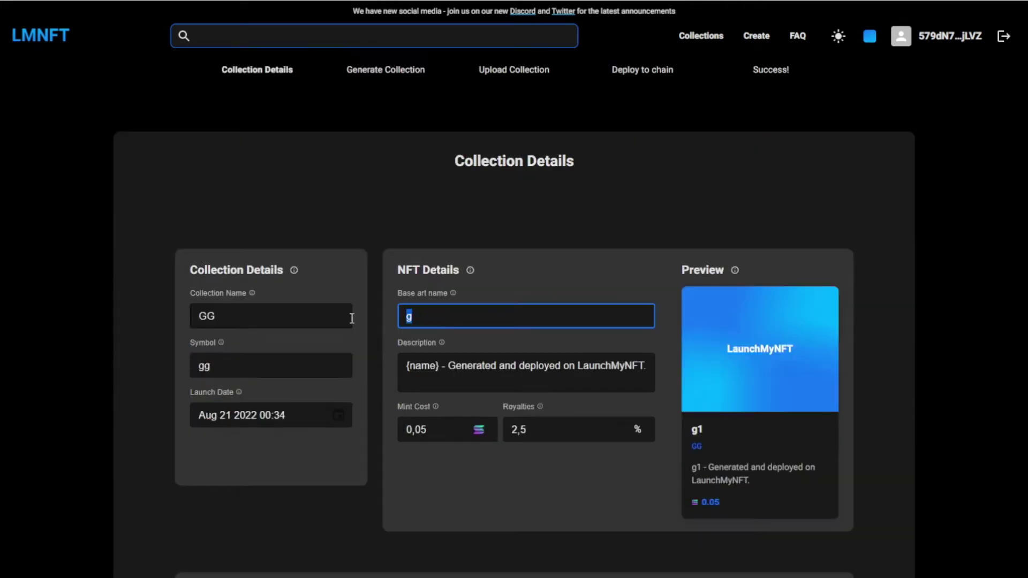
{"action": "type", "text": "#"}
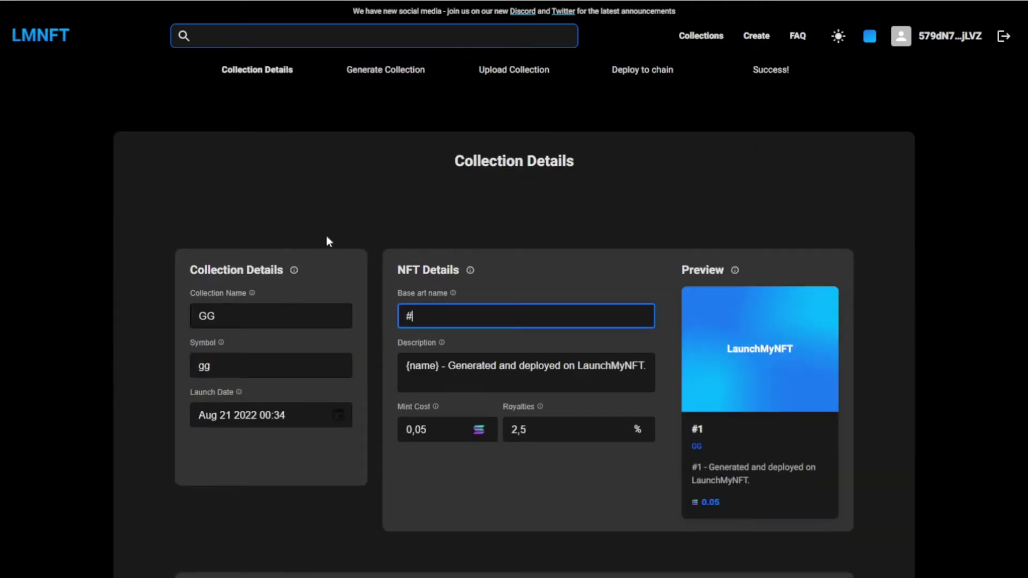
Step: Check the entered name GG and symbol gg by selecting each field's text
{"action": "left_click_drag", "start_coordinate": [230, 314], "coordinate": [175, 320]}
{"action": "left_click", "coordinate": [217, 336]}
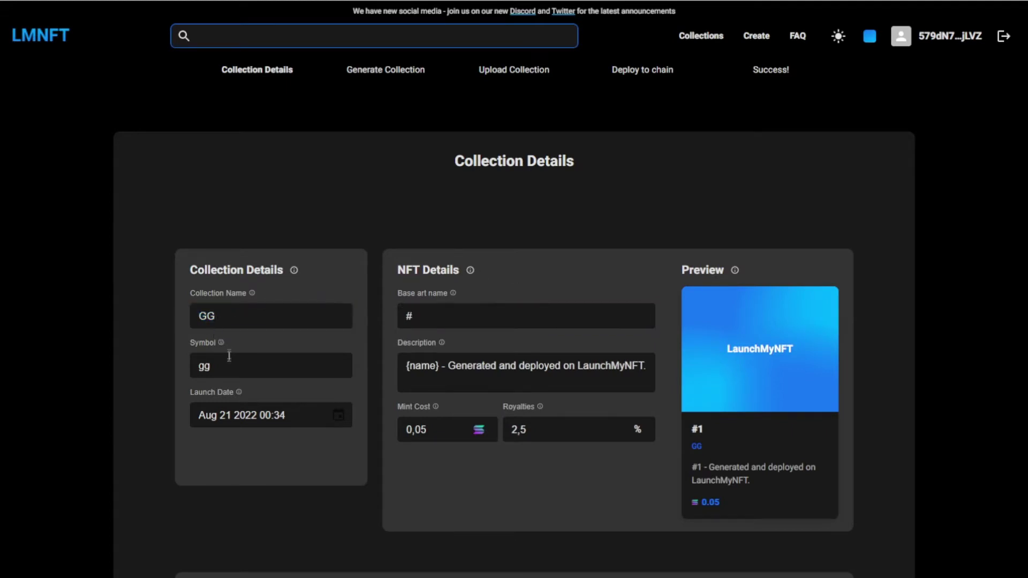
{"action": "left_click_drag", "start_coordinate": [229, 355], "coordinate": [170, 377]}
{"action": "left_click", "coordinate": [261, 352]}
{"action": "mouse_move", "coordinate": [220, 345]}
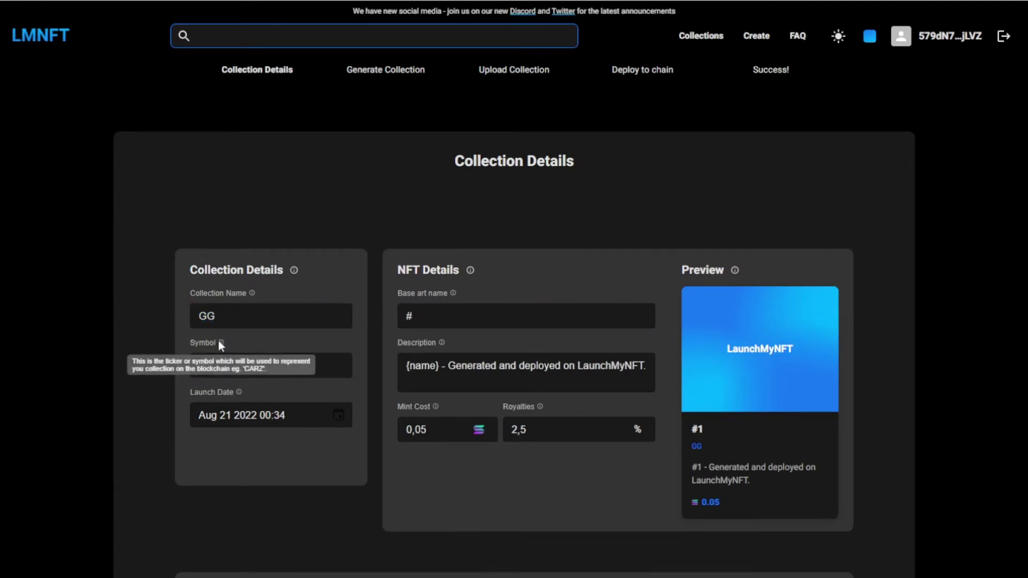
{"action": "mouse_move", "coordinate": [250, 294]}
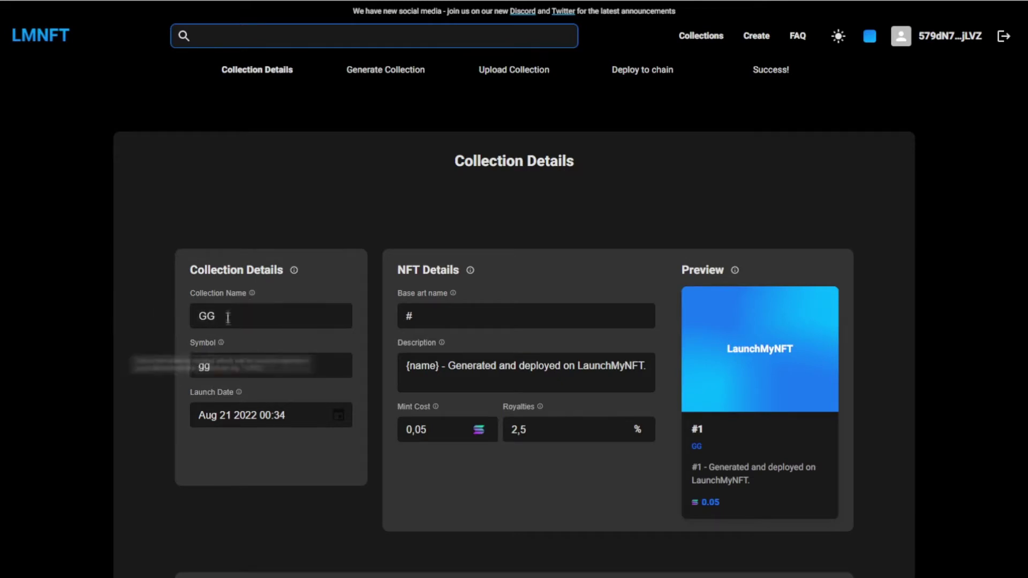
{"action": "left_click_drag", "start_coordinate": [227, 312], "coordinate": [198, 311]}
{"action": "left_click", "coordinate": [219, 313]}
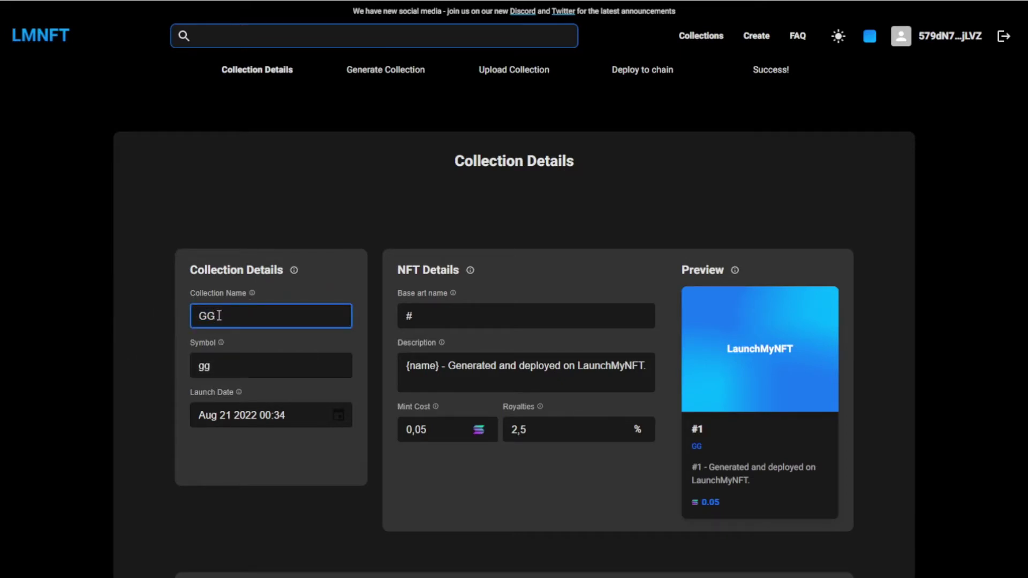
{"action": "left_click_drag", "start_coordinate": [400, 297], "coordinate": [412, 298]}
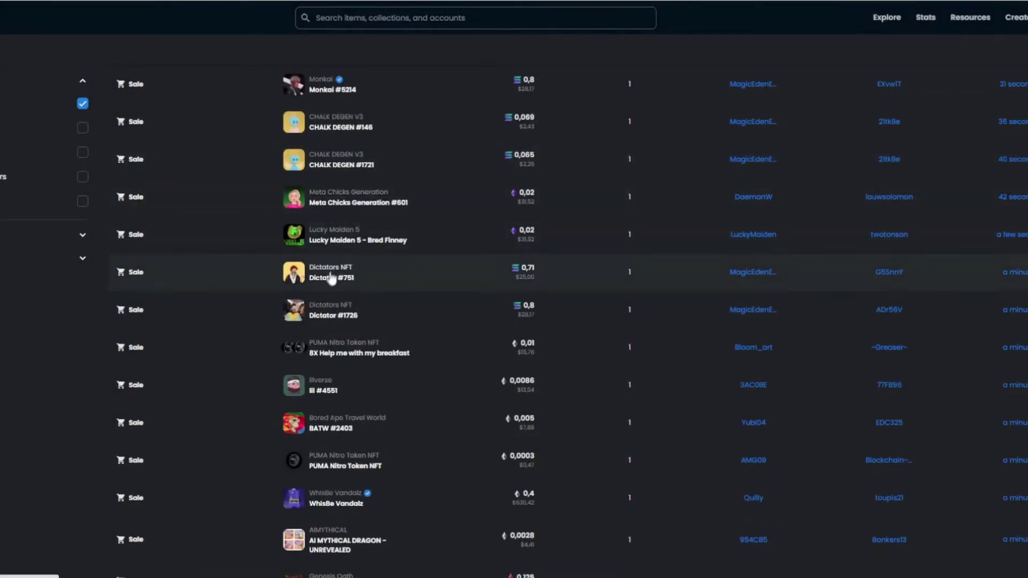
{"action": "scroll", "coordinate": [336, 413], "scroll_direction": "down", "scroll_amount": 5}
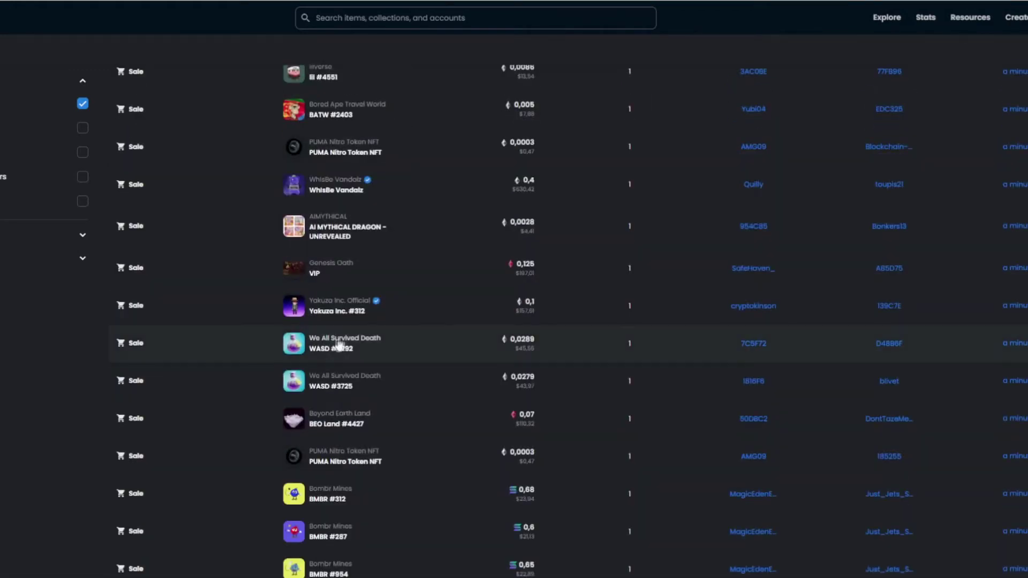
{"action": "scroll", "coordinate": [353, 338], "scroll_direction": "down", "scroll_amount": 3}
{"action": "scroll", "coordinate": [358, 348], "scroll_direction": "down", "scroll_amount": 7}
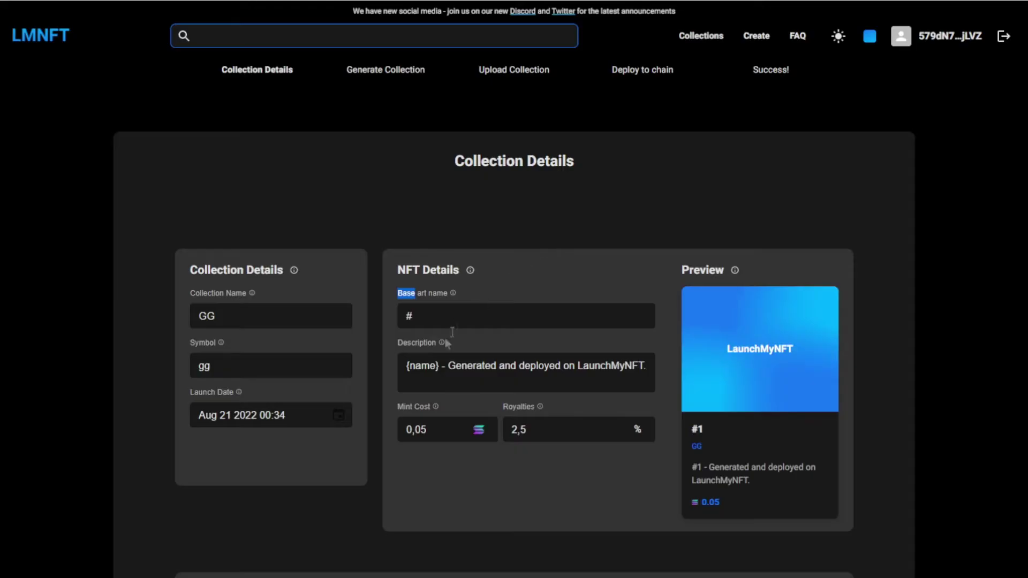
Step: Try 'Bored Ape #1' as the base art name, then trim it back to #
{"action": "left_click", "coordinate": [427, 321]}
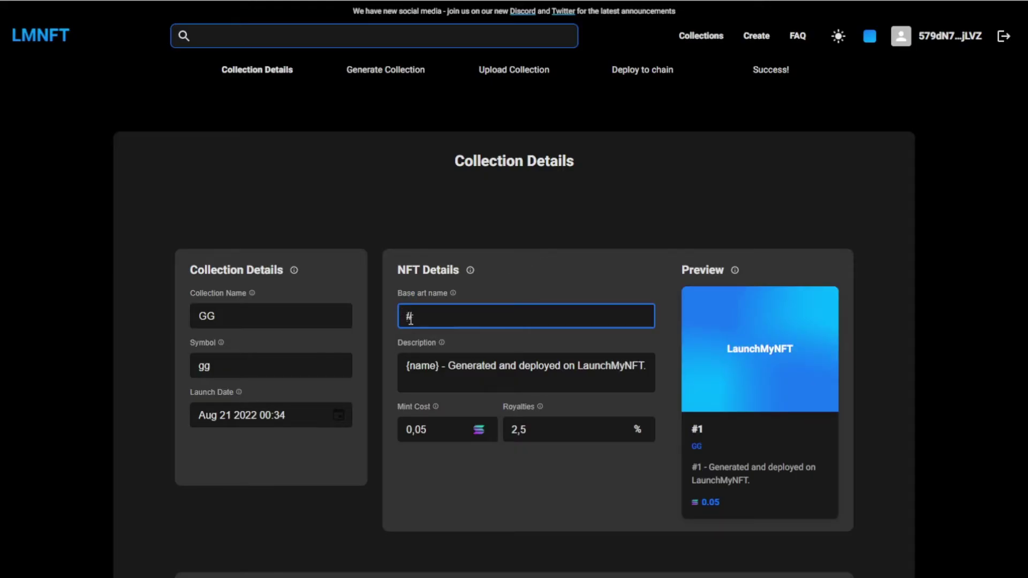
{"action": "type", "text": "Bored Ape #"}
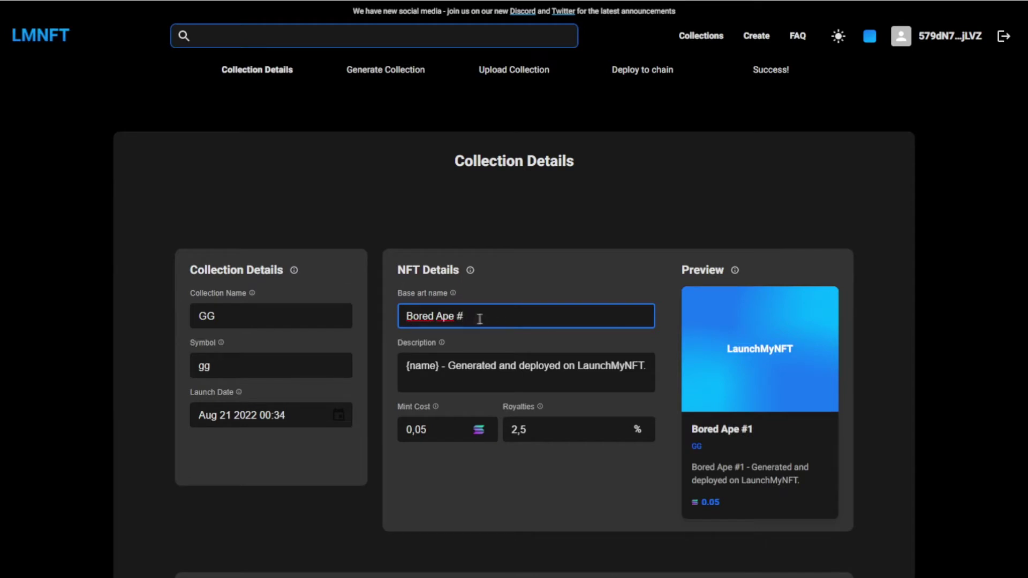
{"action": "type", "text": "1"}
{"action": "double_click", "coordinate": [755, 430]}
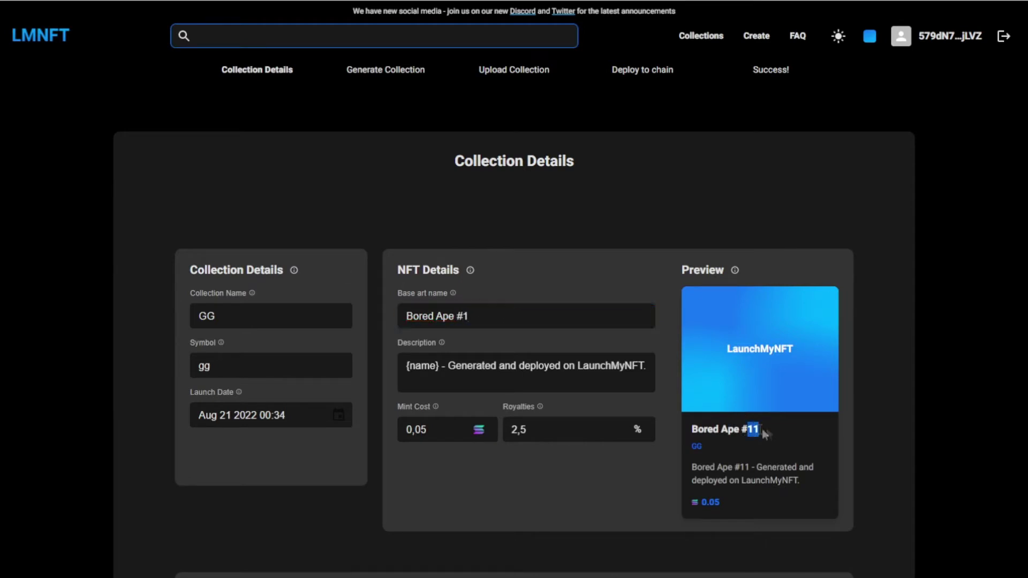
{"action": "left_click", "coordinate": [465, 318]}
{"action": "key", "text": "BackSpace"}
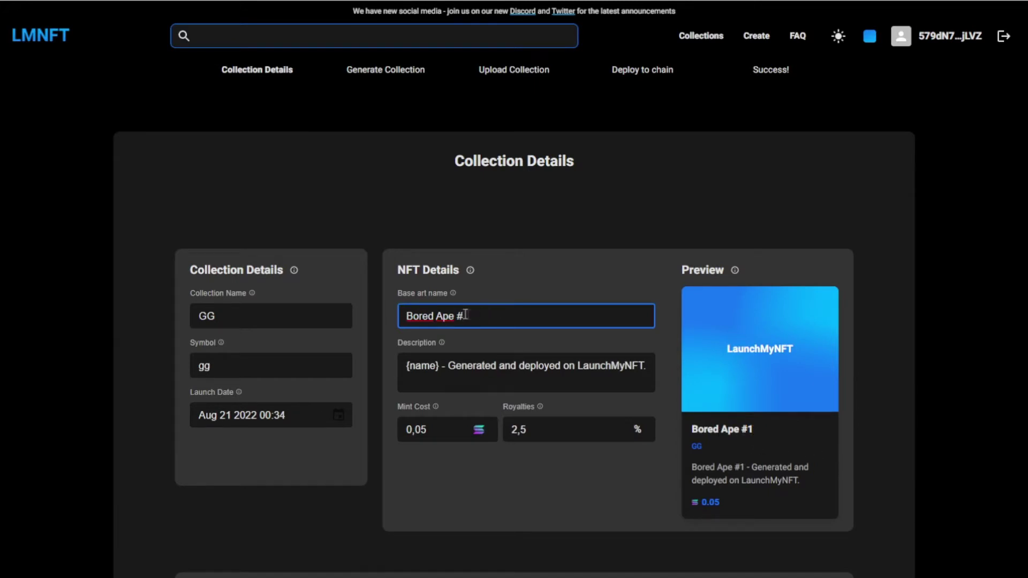
{"action": "left_click_drag", "start_coordinate": [460, 316], "coordinate": [405, 316]}
{"action": "key", "text": "BackSpace"}
Step: Replace the description with gg, keep mint cost at 0,05, and continue to Generate Collection
{"action": "left_click_drag", "start_coordinate": [646, 365], "coordinate": [401, 365]}
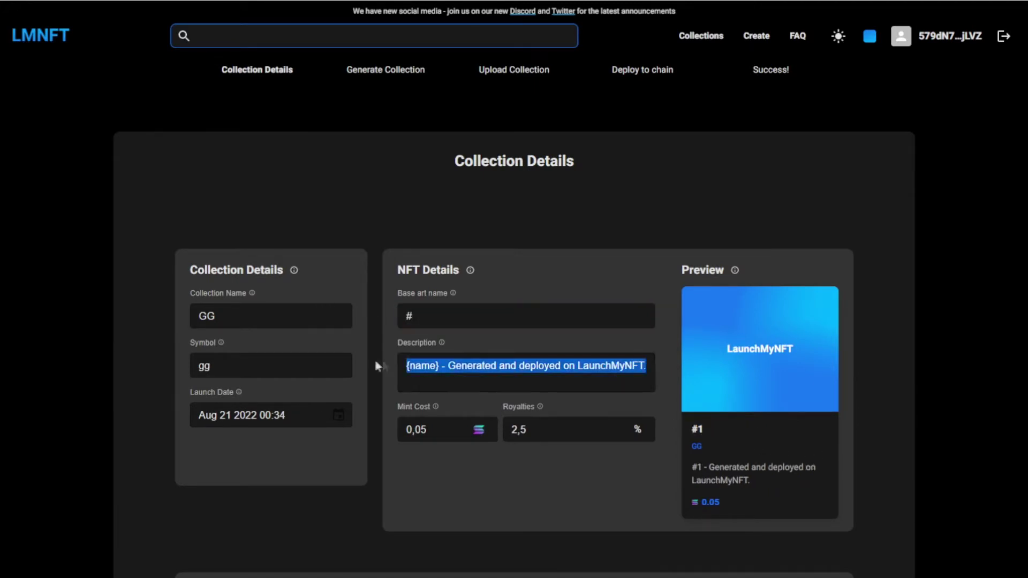
{"action": "type", "text": "gg"}
{"action": "scroll", "coordinate": [470, 369], "scroll_direction": "down", "scroll_amount": 1}
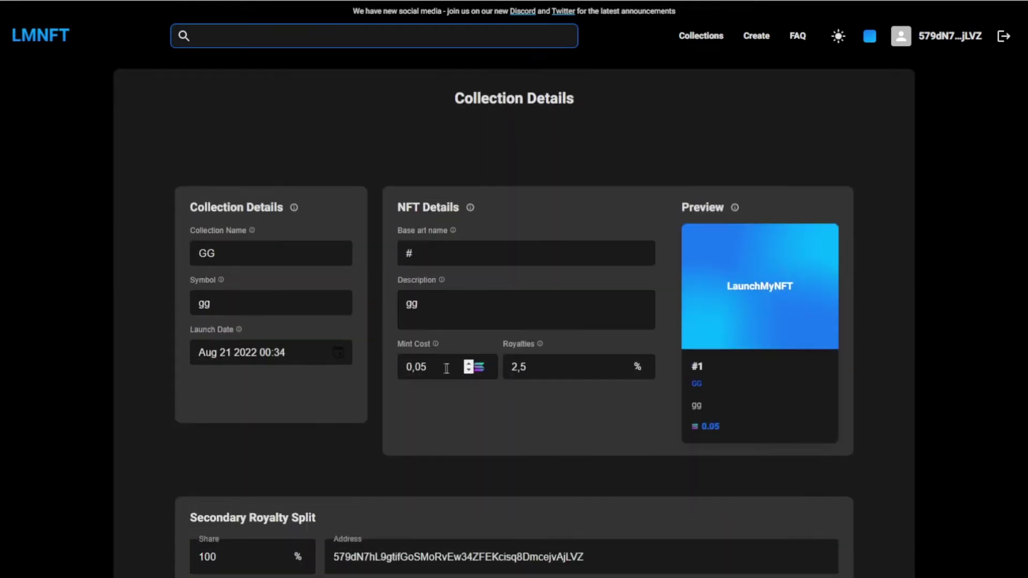
{"action": "left_click_drag", "start_coordinate": [421, 367], "coordinate": [430, 365]}
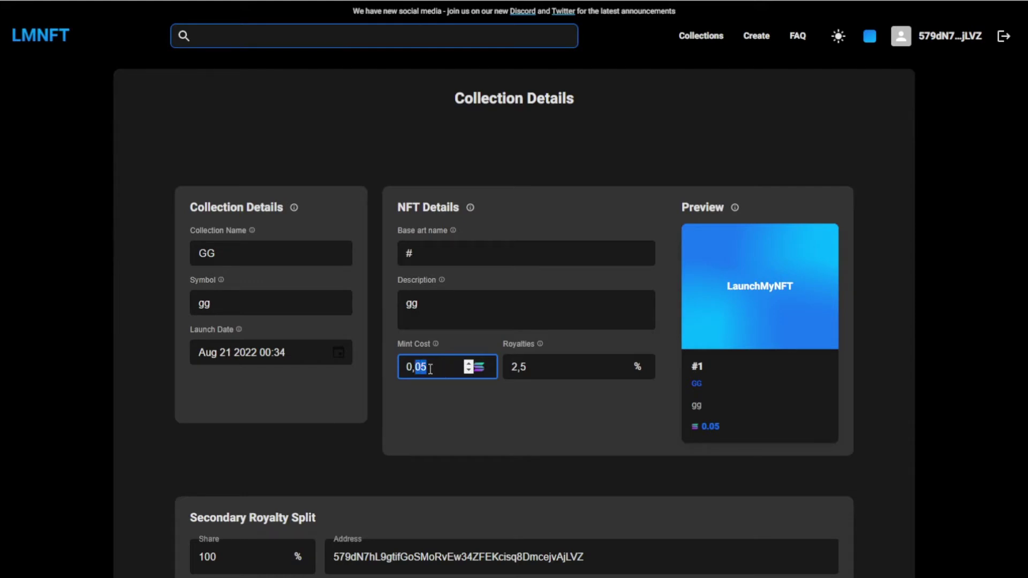
{"action": "left_click", "coordinate": [430, 368]}
{"action": "left_click", "coordinate": [522, 389]}
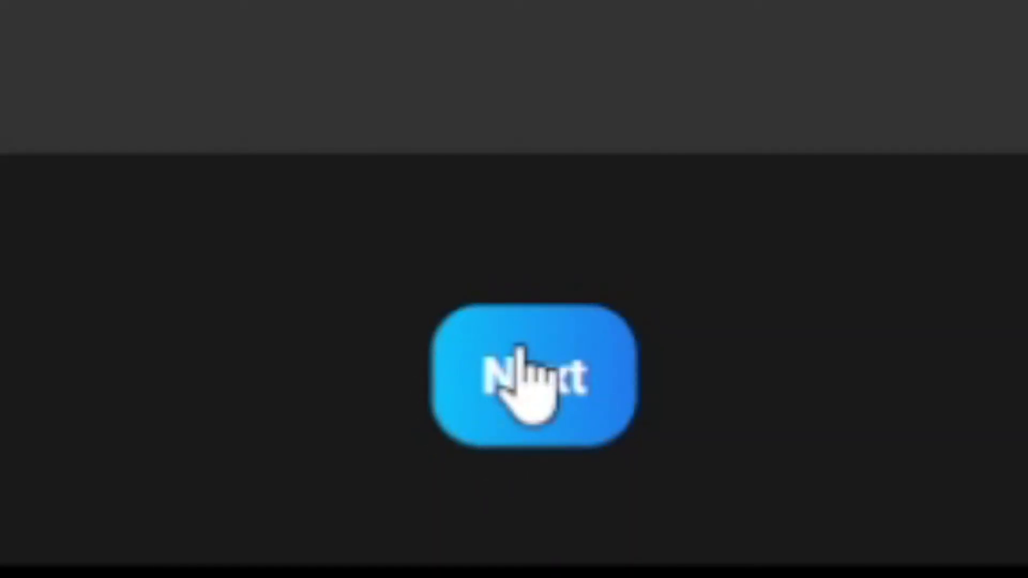
{"action": "left_click", "coordinate": [522, 356]}
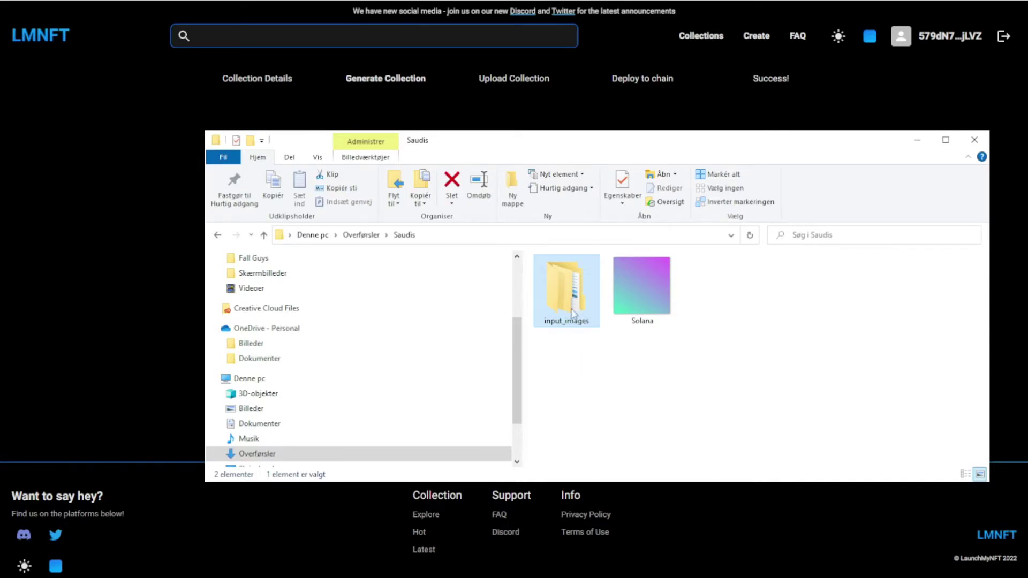
Step: Open input_images and its Background folder, then return to the six layer folders
{"action": "double_click", "coordinate": [569, 323]}
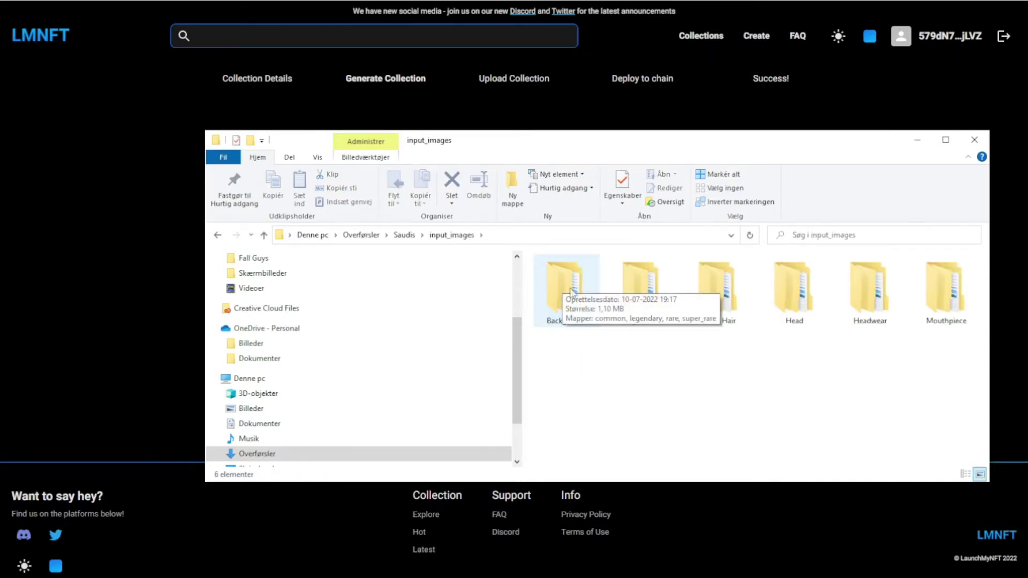
{"action": "double_click", "coordinate": [578, 292]}
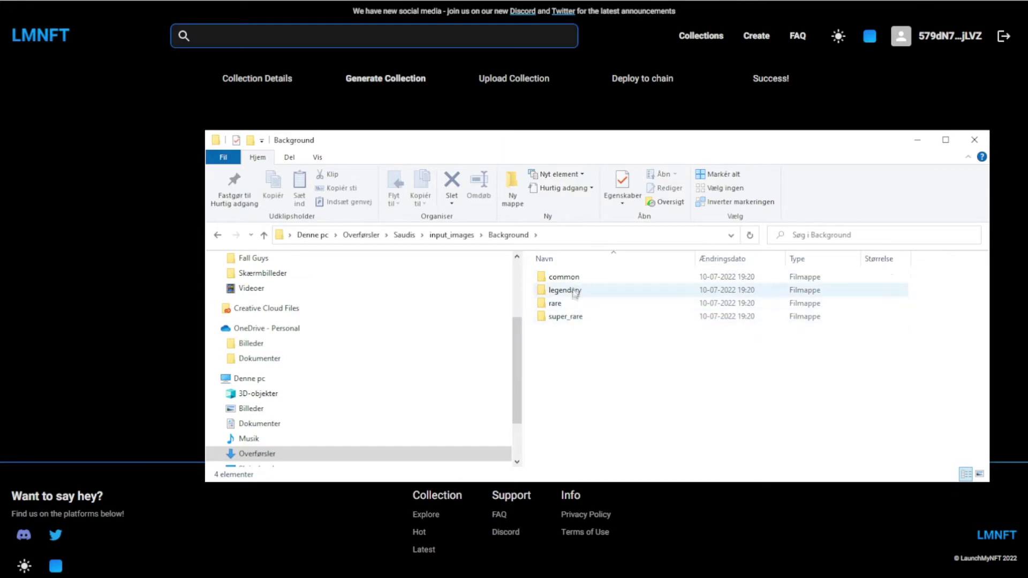
{"action": "left_click", "coordinate": [263, 235]}
{"action": "left_click_drag", "start_coordinate": [541, 343], "coordinate": [925, 360]}
{"action": "left_click", "coordinate": [928, 366]}
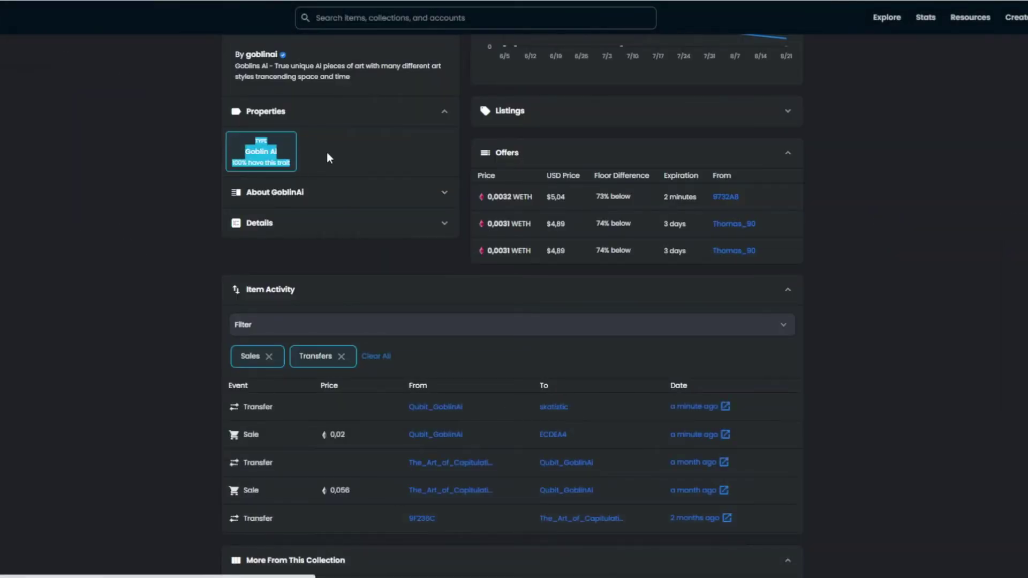
Step: On OpenSea, open a top collection and then the detail page of ape 3552
{"action": "left_click", "coordinate": [267, 147]}
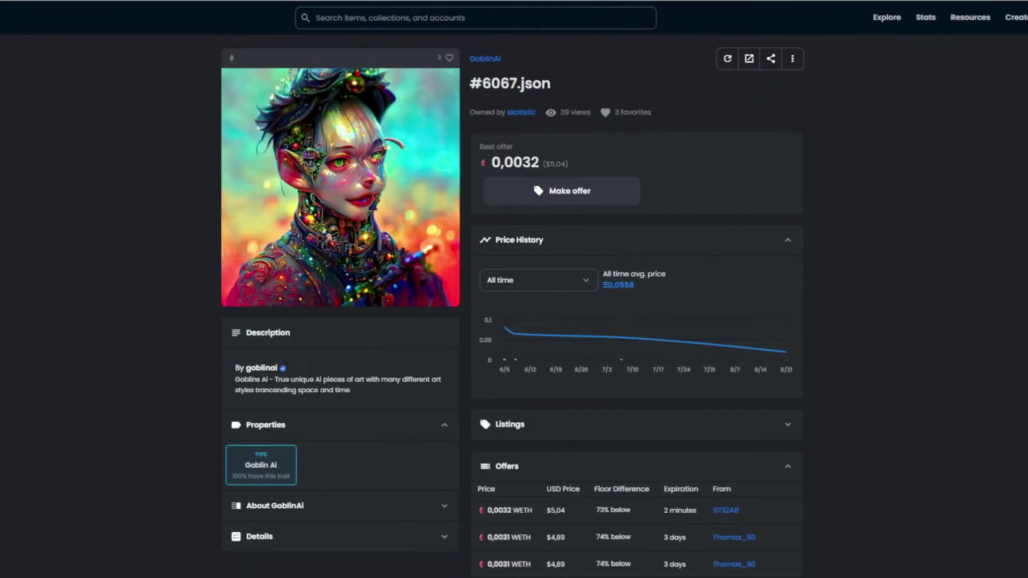
{"action": "scroll", "coordinate": [356, 407], "scroll_direction": "down", "scroll_amount": 2}
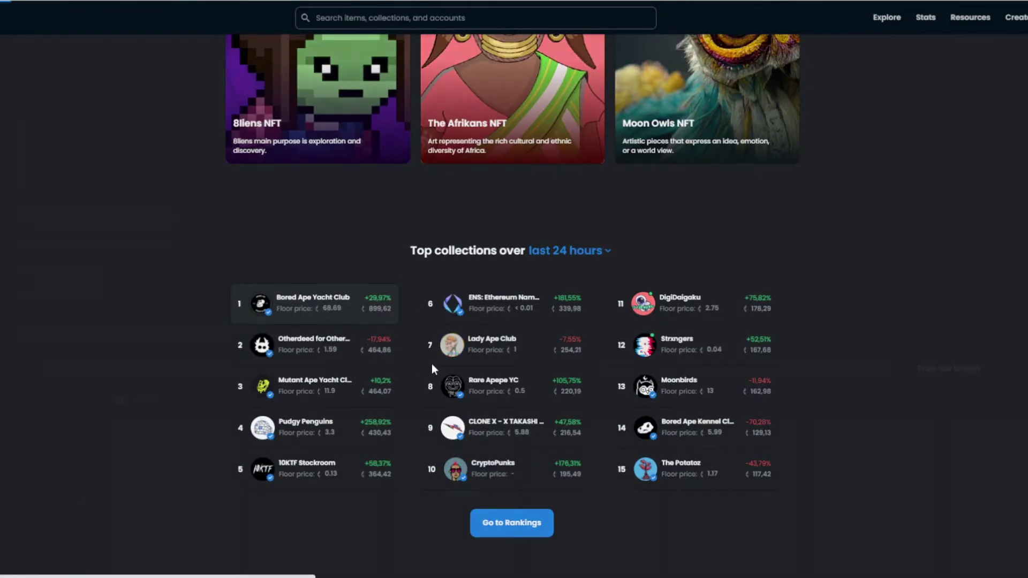
{"action": "left_click", "coordinate": [432, 364]}
{"action": "scroll", "coordinate": [418, 321], "scroll_direction": "down", "scroll_amount": 5}
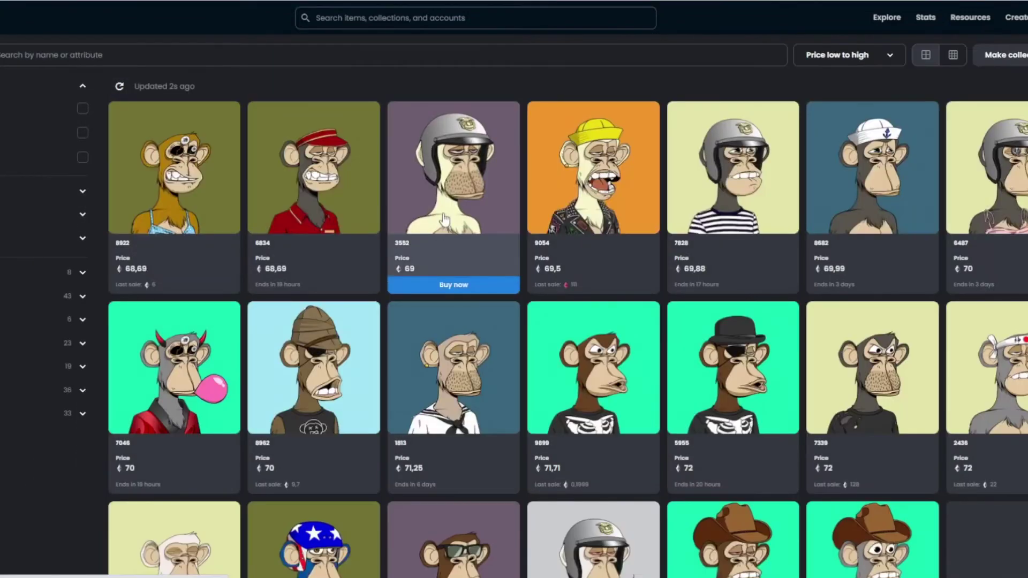
{"action": "left_click", "coordinate": [442, 234]}
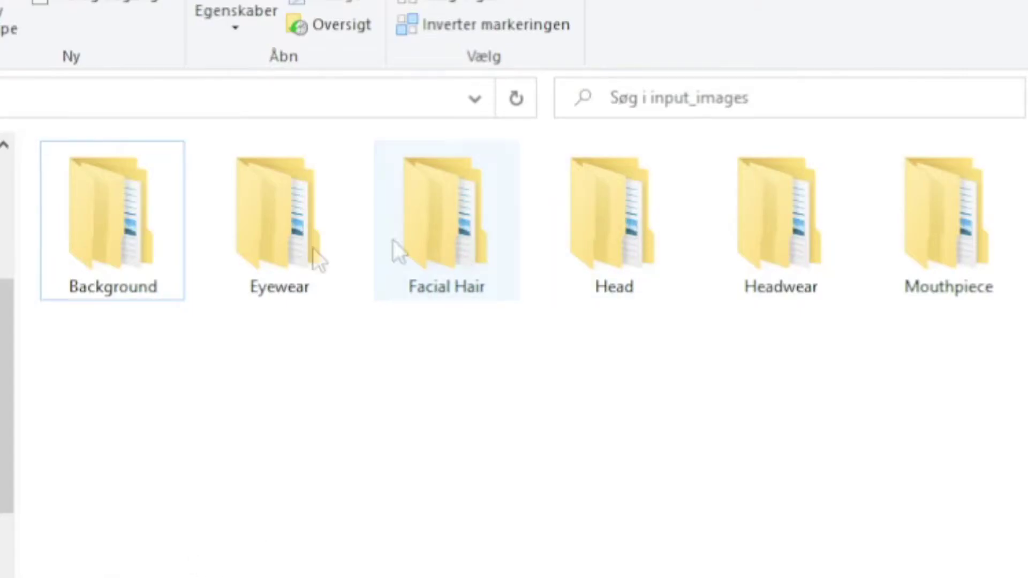
Step: Browse the Facial Hair and Eyewear folders, then drop input_images onto the generator's upload box
{"action": "left_click", "coordinate": [416, 237]}
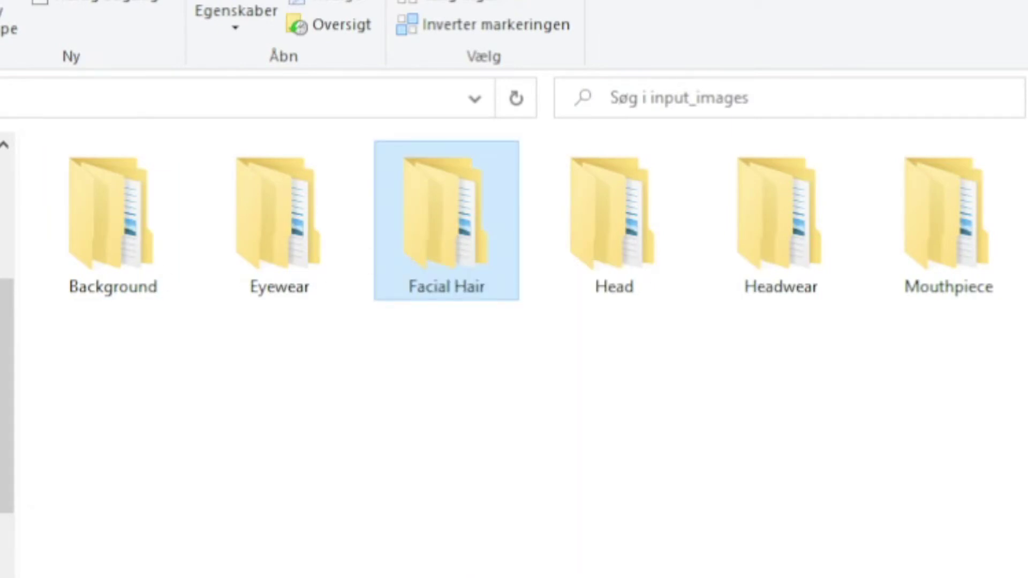
{"action": "left_click", "coordinate": [284, 220]}
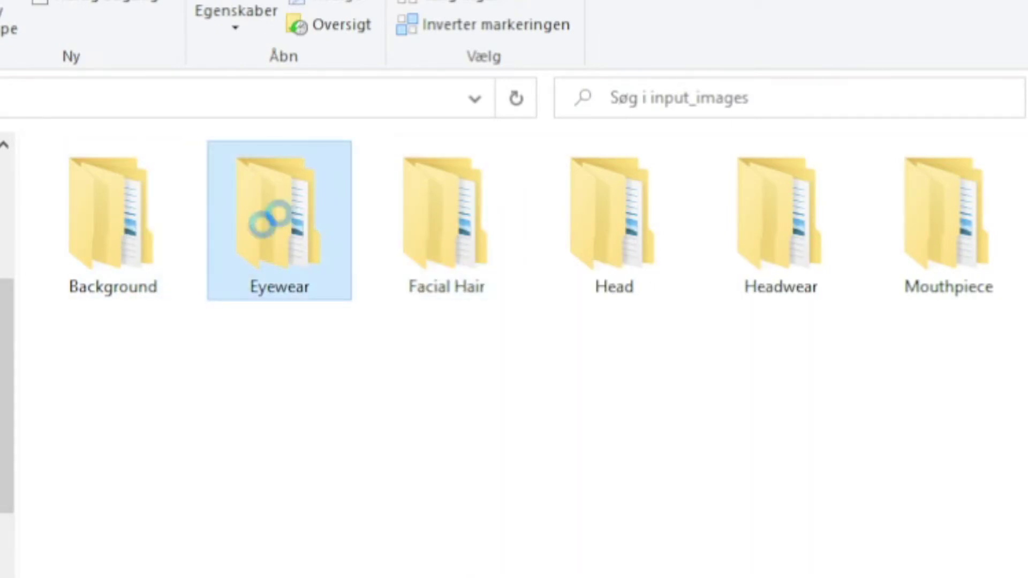
{"action": "double_click", "coordinate": [251, 241]}
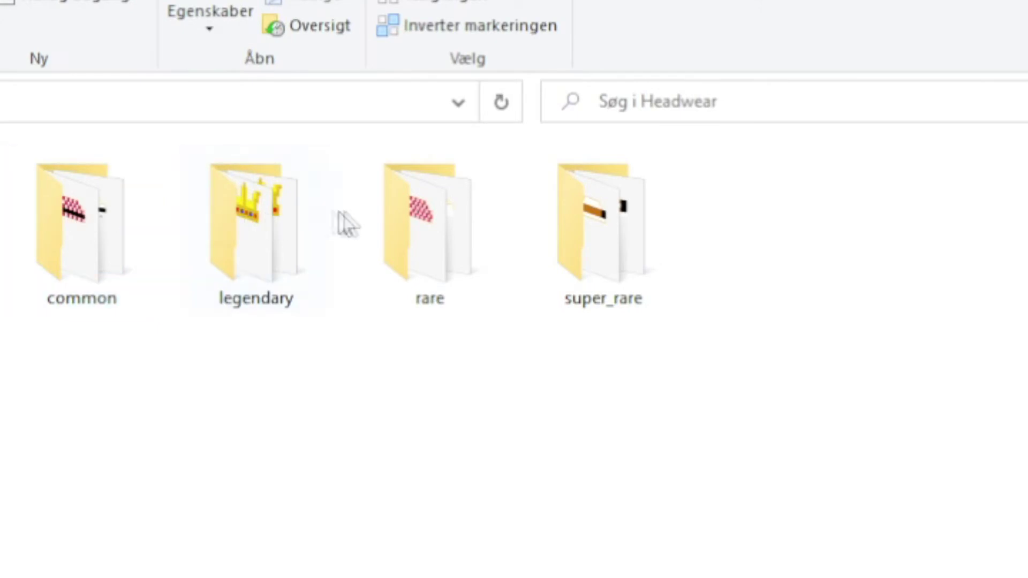
{"action": "mouse_move", "coordinate": [252, 229]}
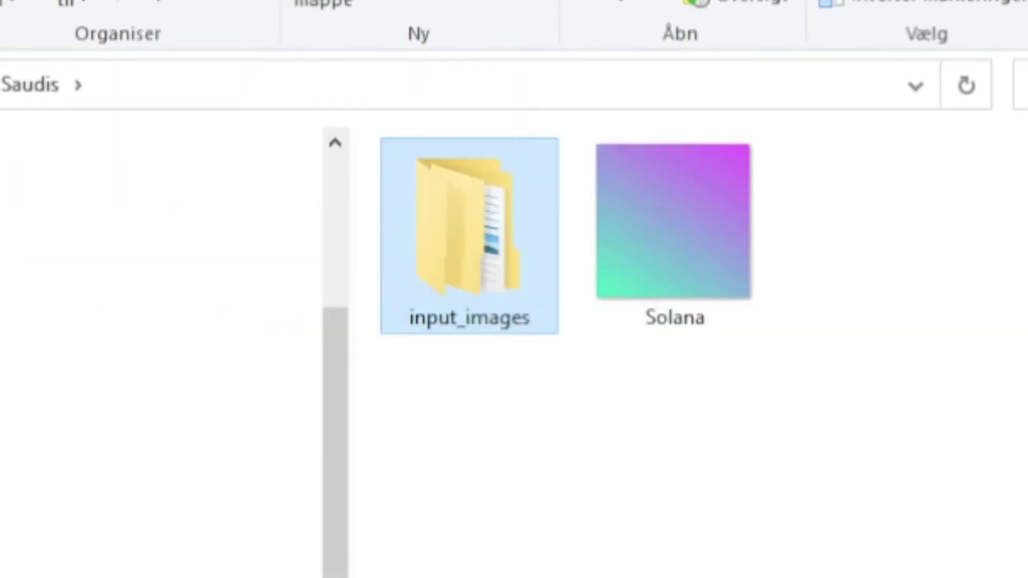
{"action": "left_click_drag", "start_coordinate": [431, 227], "coordinate": [156, 280]}
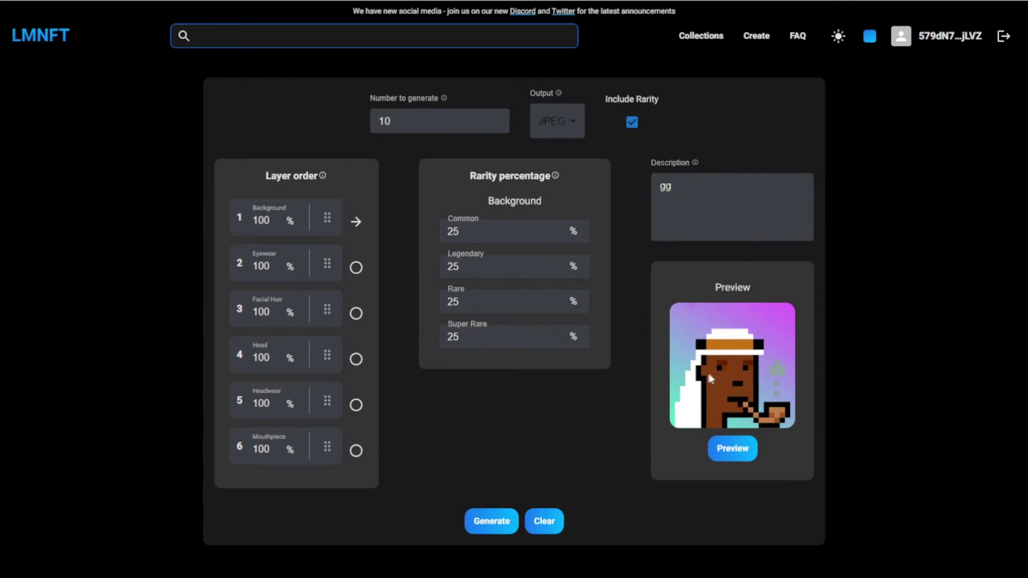
Step: Set Number to generate to 1000
{"action": "scroll", "coordinate": [711, 378], "scroll_direction": "down", "scroll_amount": 2}
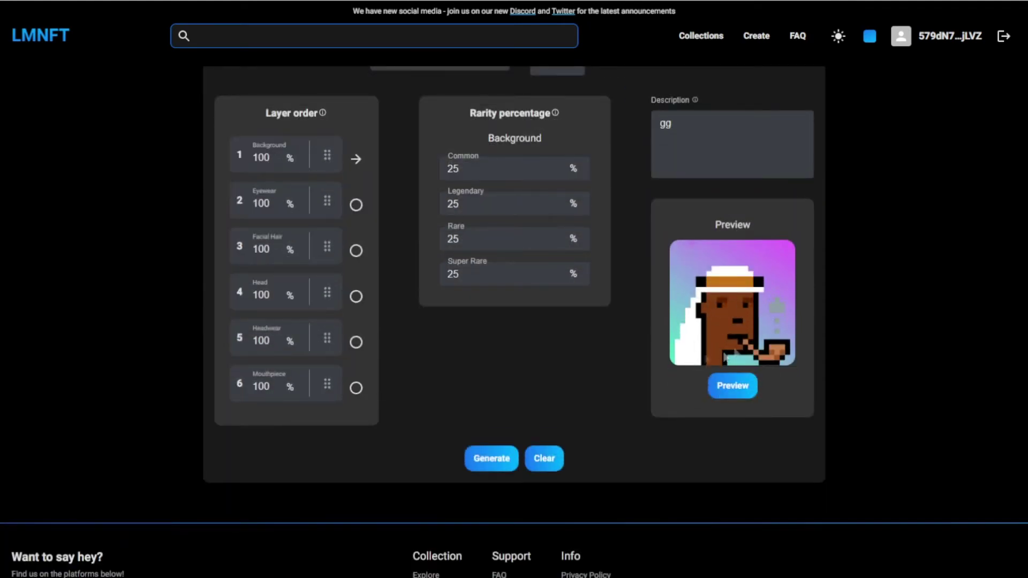
{"action": "scroll", "coordinate": [328, 327], "scroll_direction": "up", "scroll_amount": 4}
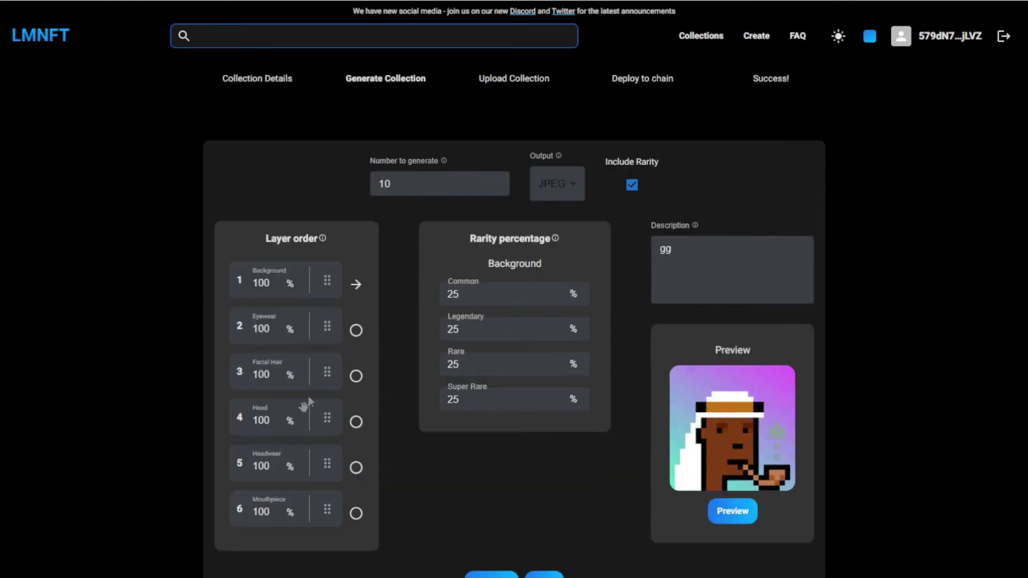
{"action": "scroll", "coordinate": [314, 382], "scroll_direction": "down", "scroll_amount": 2}
{"action": "scroll", "coordinate": [305, 396], "scroll_direction": "up", "scroll_amount": 4}
{"action": "left_click_drag", "start_coordinate": [413, 251], "coordinate": [360, 251]}
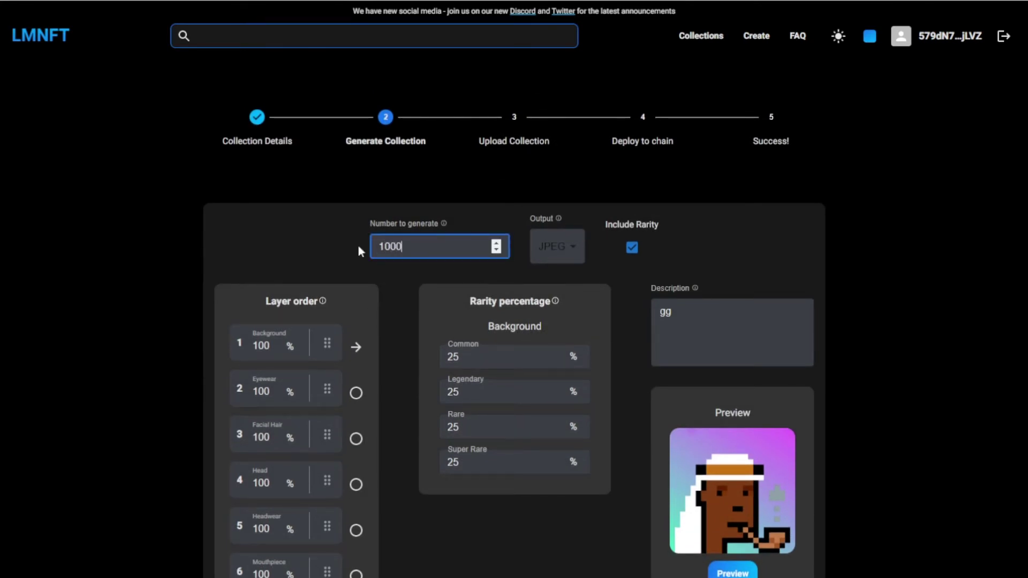
{"action": "left_click", "coordinate": [495, 231]}
Step: Reorder layers, moving Head to second place and Eyewear below Headwear
{"action": "scroll", "coordinate": [428, 300], "scroll_direction": "down", "scroll_amount": 3}
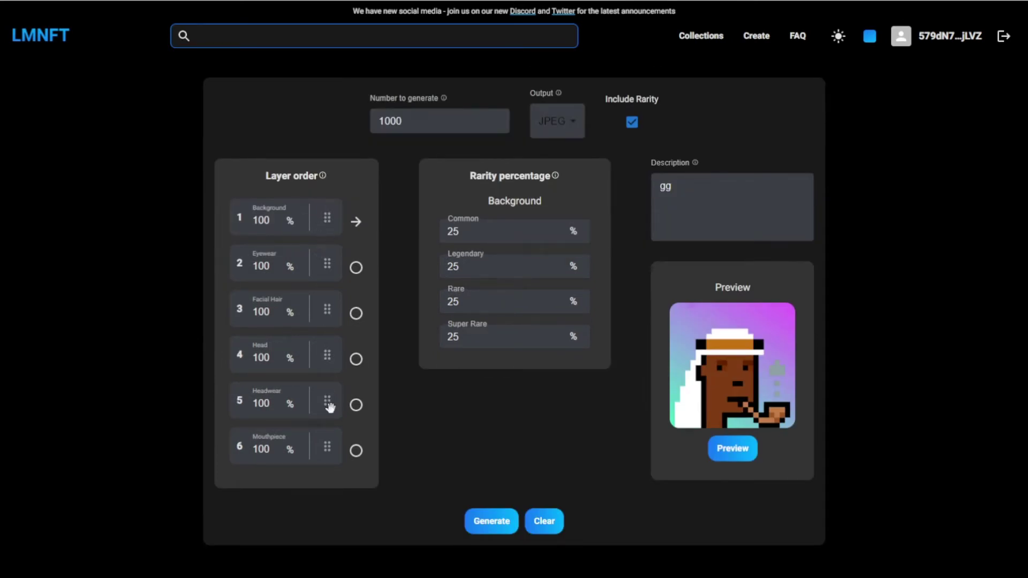
{"action": "left_click_drag", "start_coordinate": [322, 361], "coordinate": [324, 263]}
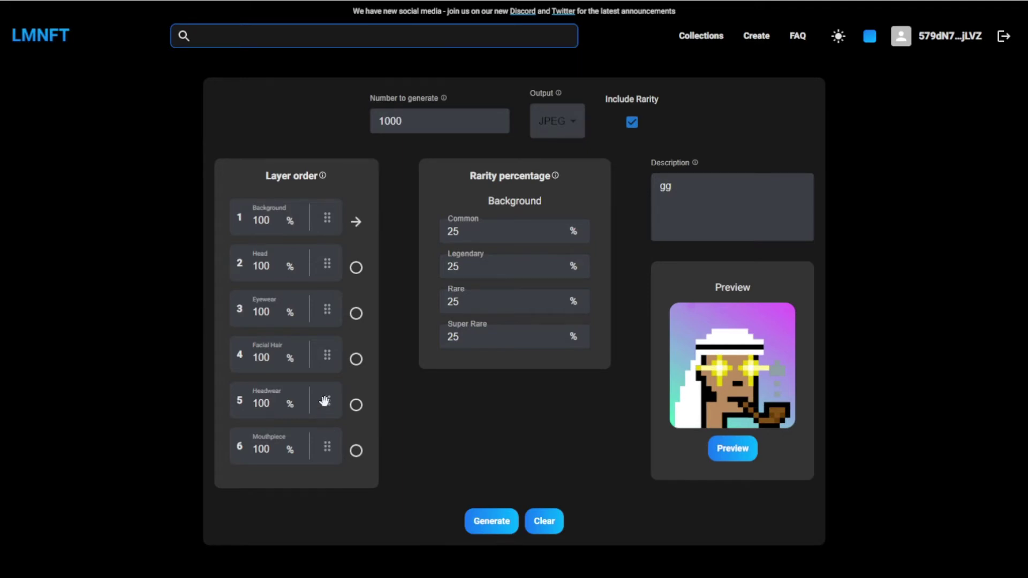
{"action": "left_click_drag", "start_coordinate": [325, 309], "coordinate": [330, 418]}
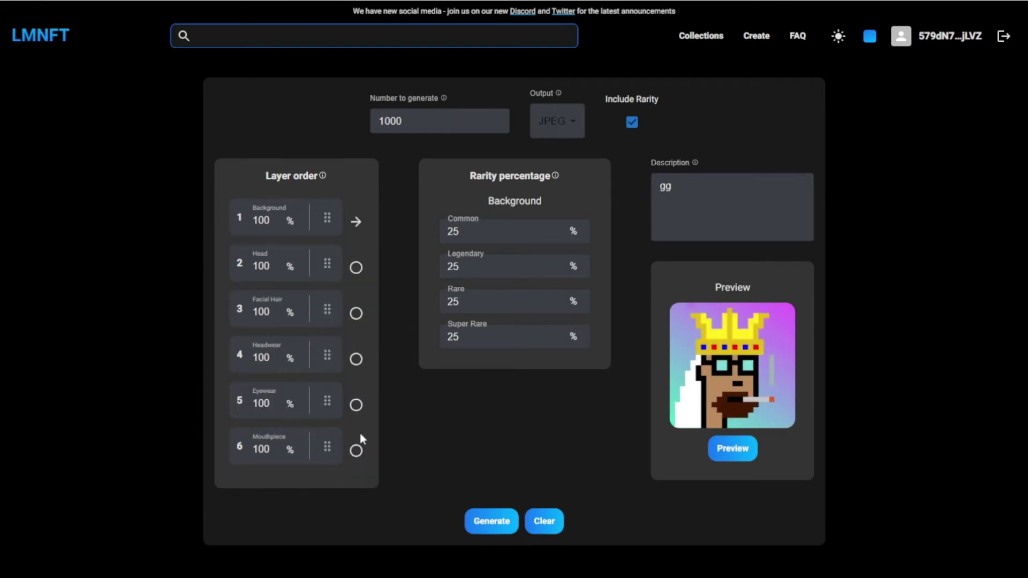
Step: Check Background's Common, Legendary, Rare and Super Rare percentages, leaving each at 25%
{"action": "left_click_drag", "start_coordinate": [460, 231], "coordinate": [454, 231]}
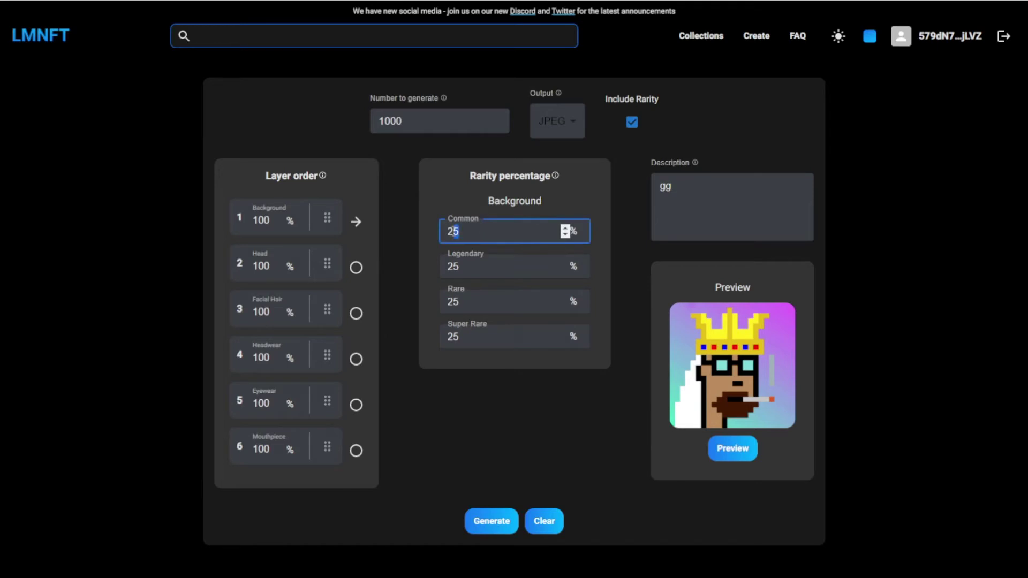
{"action": "left_click", "coordinate": [458, 266]}
{"action": "left_click", "coordinate": [462, 300]}
{"action": "left_click", "coordinate": [464, 338]}
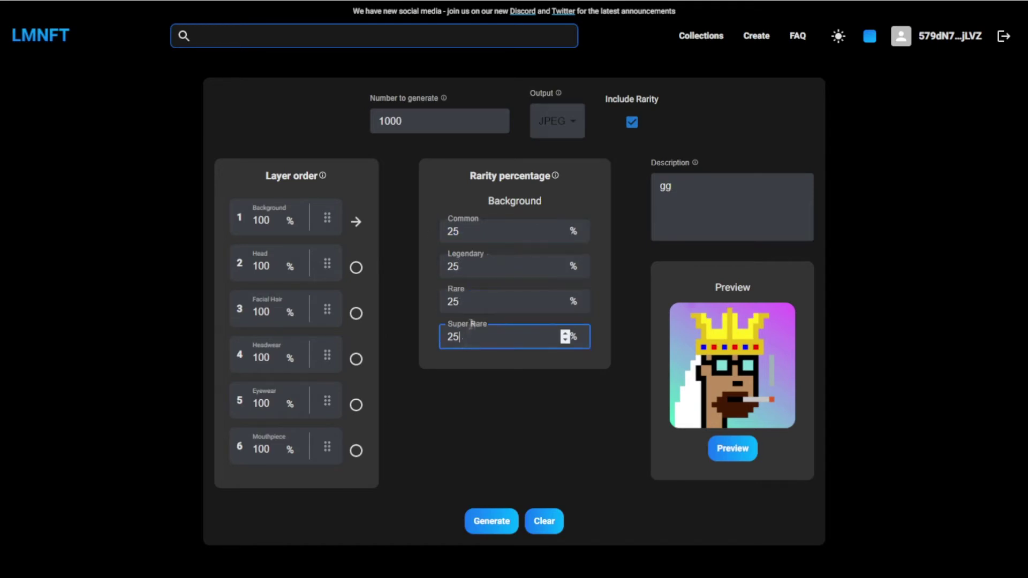
{"action": "left_click", "coordinate": [470, 301]}
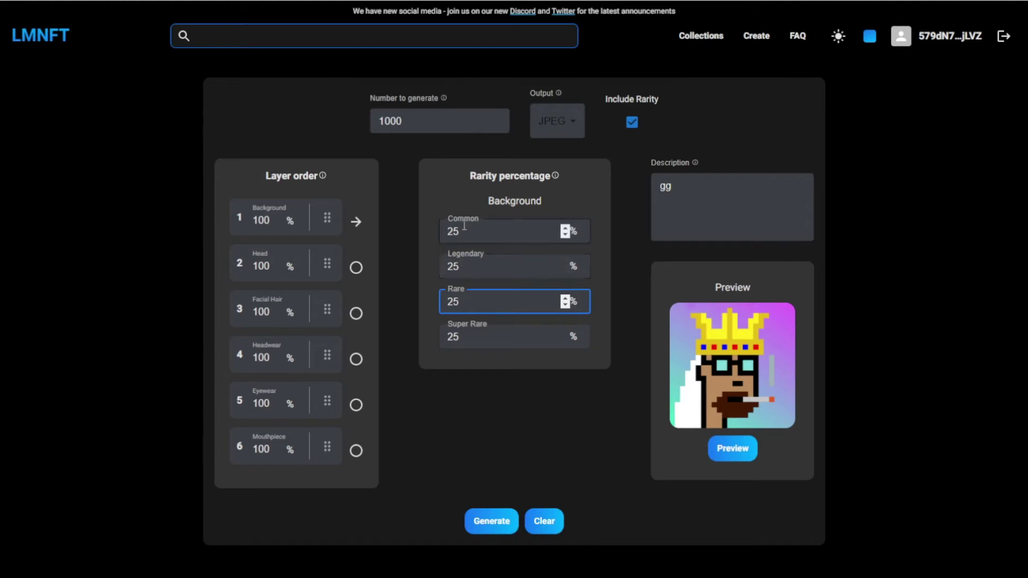
{"action": "left_click", "coordinate": [464, 228]}
{"action": "left_click", "coordinate": [462, 267]}
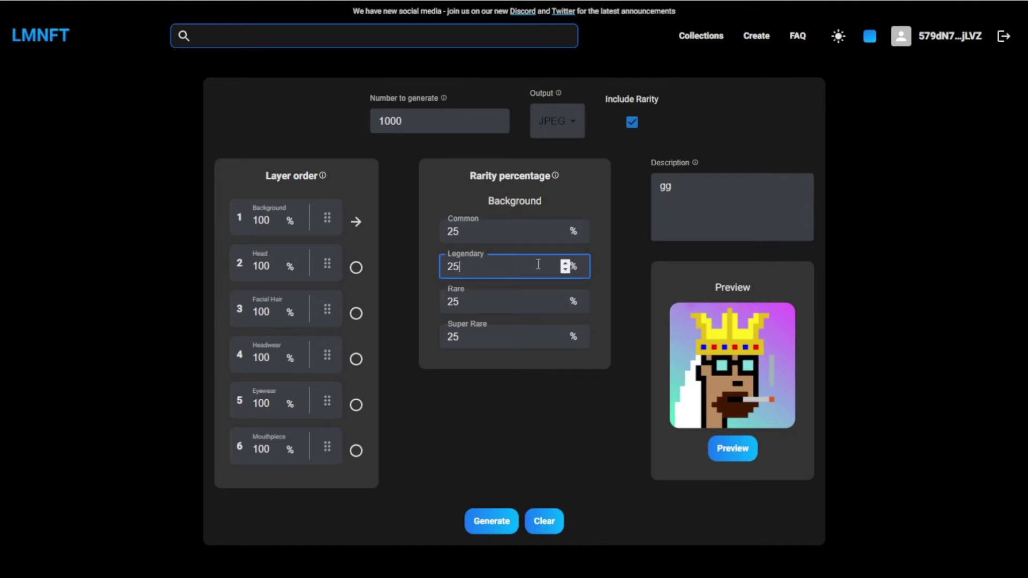
{"action": "left_click", "coordinate": [347, 274]}
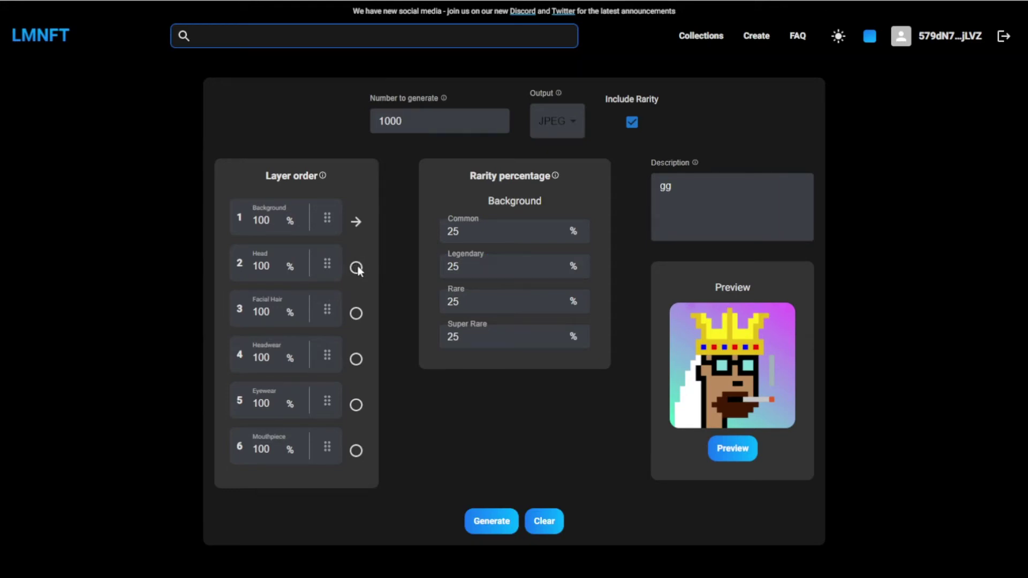
Step: Review the Head, Eyewear and Mouthpiece rarity splits, keeping every tier at 25%
{"action": "left_click", "coordinate": [357, 268]}
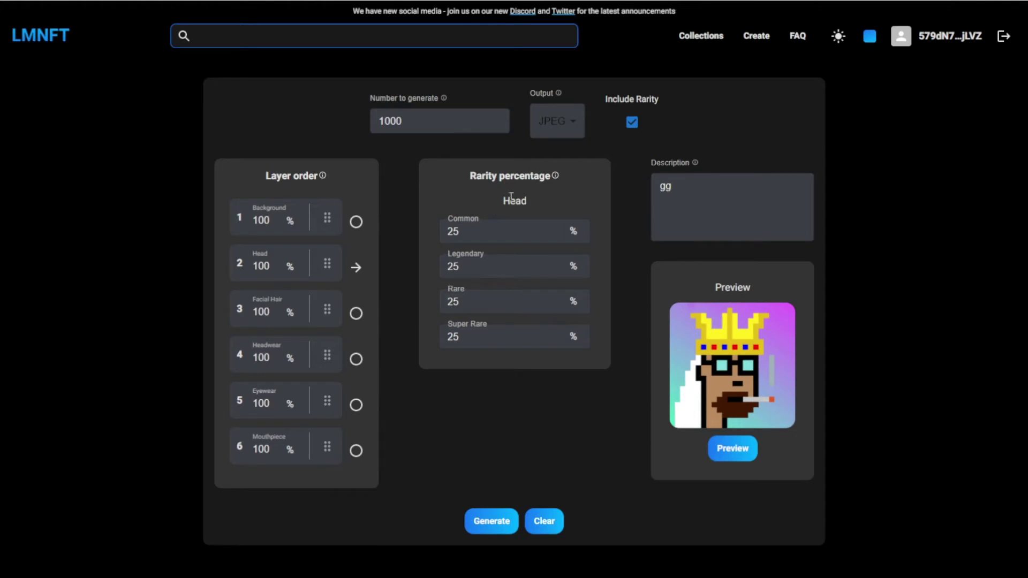
{"action": "left_click", "coordinate": [488, 232]}
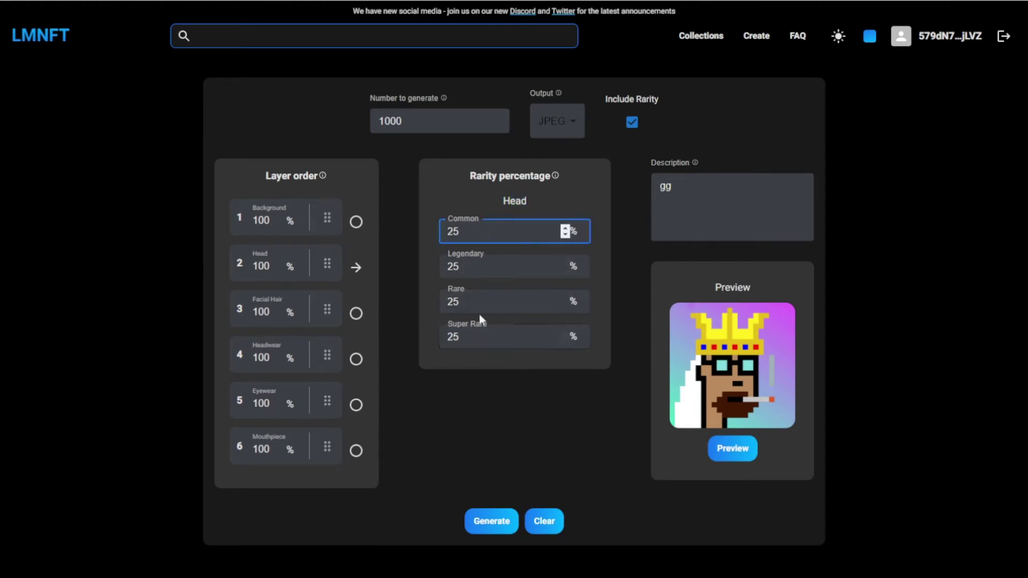
{"action": "left_click", "coordinate": [356, 405]}
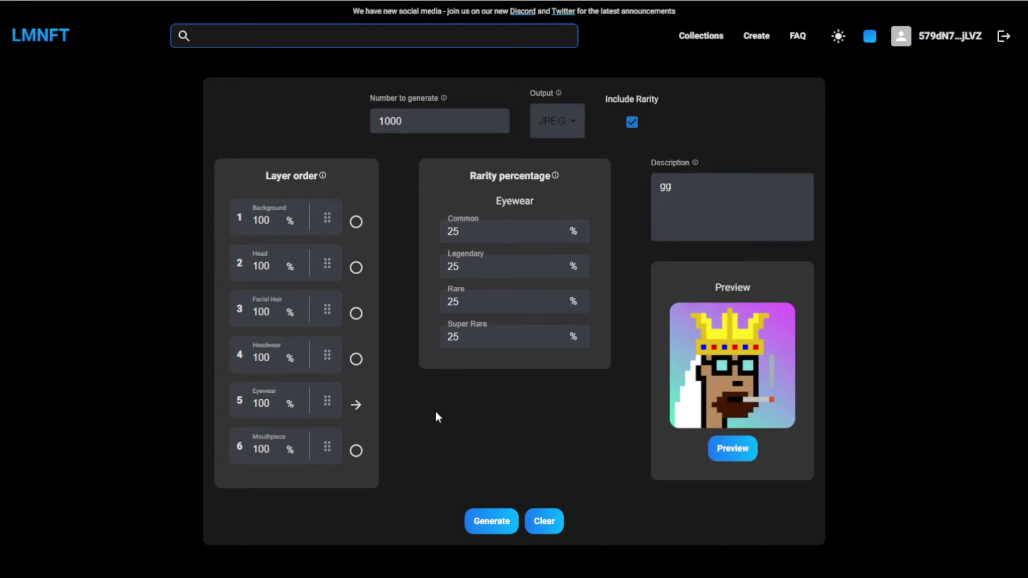
{"action": "left_click", "coordinate": [356, 450]}
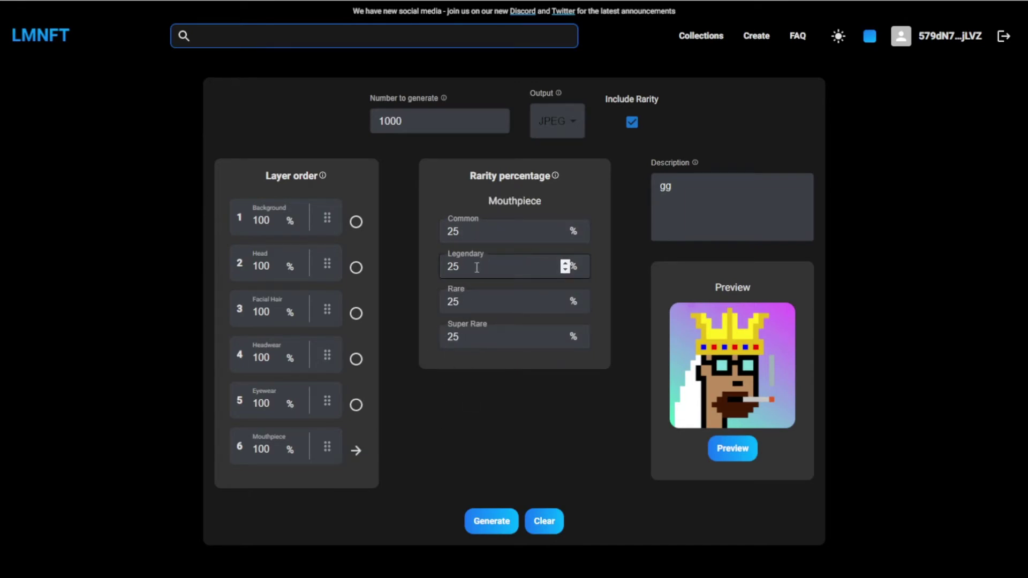
{"action": "double_click", "coordinate": [495, 200]}
{"action": "left_click", "coordinate": [495, 200]}
Step: Refresh the preview five times to see different random characters
{"action": "left_click", "coordinate": [731, 451]}
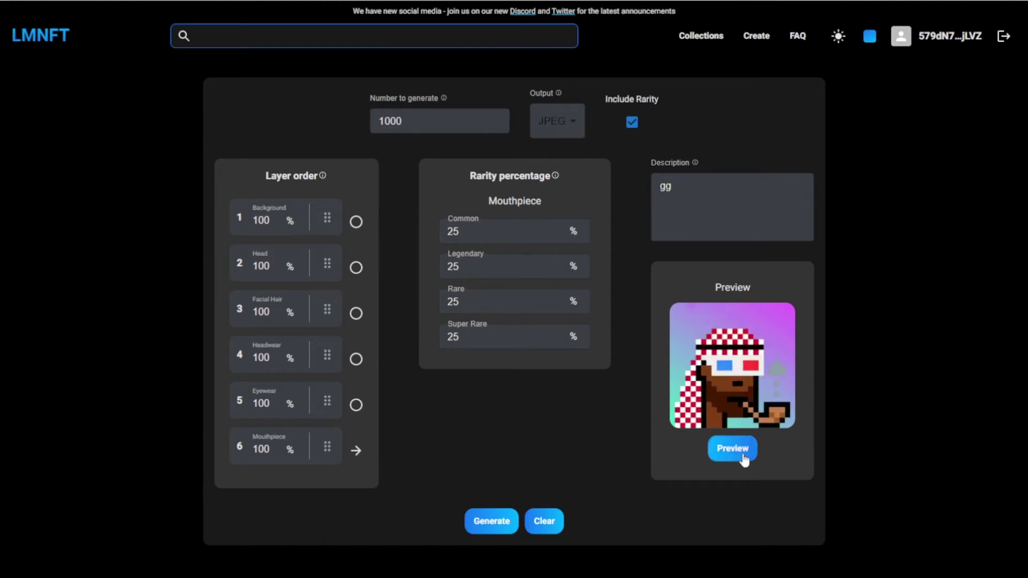
{"action": "left_click", "coordinate": [737, 455]}
{"action": "left_click", "coordinate": [735, 456]}
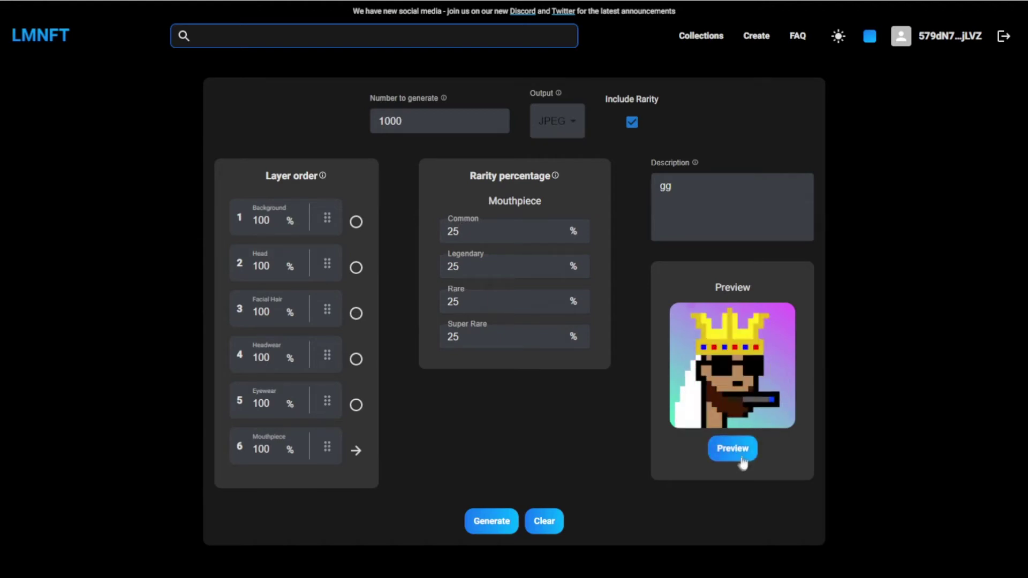
{"action": "left_click", "coordinate": [739, 458]}
{"action": "left_click", "coordinate": [742, 458]}
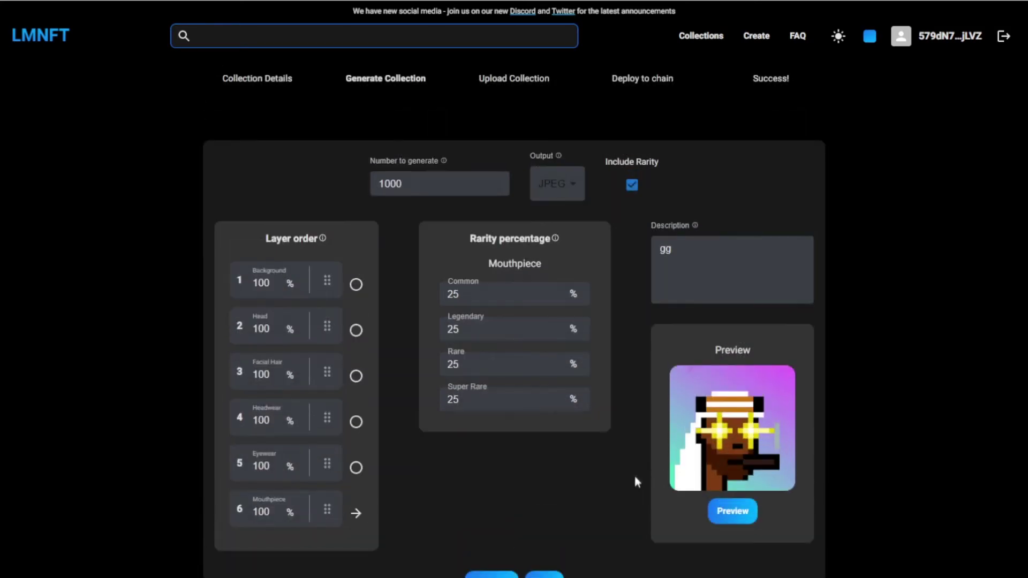
Step: Start generating the 1000-item collection, bringing up the output-directory picker
{"action": "scroll", "coordinate": [562, 428], "scroll_direction": "down", "scroll_amount": 3}
{"action": "left_click", "coordinate": [505, 407]}
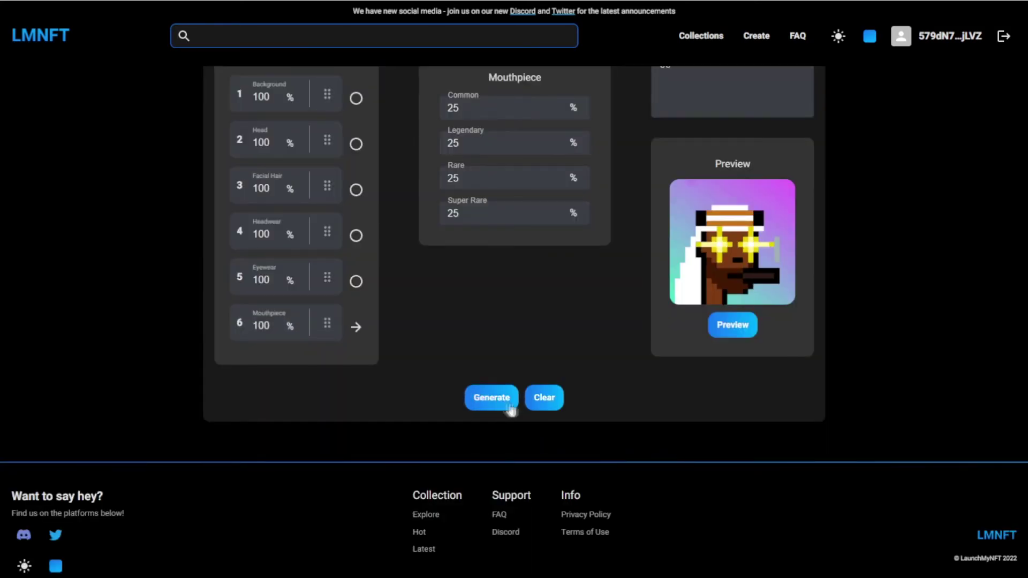
{"action": "scroll", "coordinate": [535, 374], "scroll_direction": "up", "scroll_amount": 3}
{"action": "scroll", "coordinate": [535, 455], "scroll_direction": "down", "scroll_amount": 1}
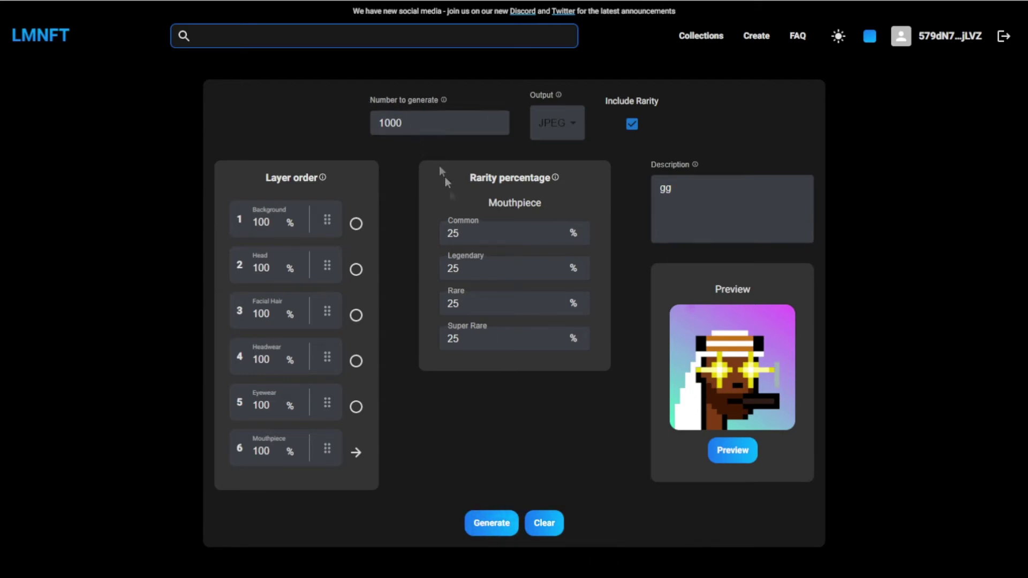
{"action": "left_click", "coordinate": [481, 525]}
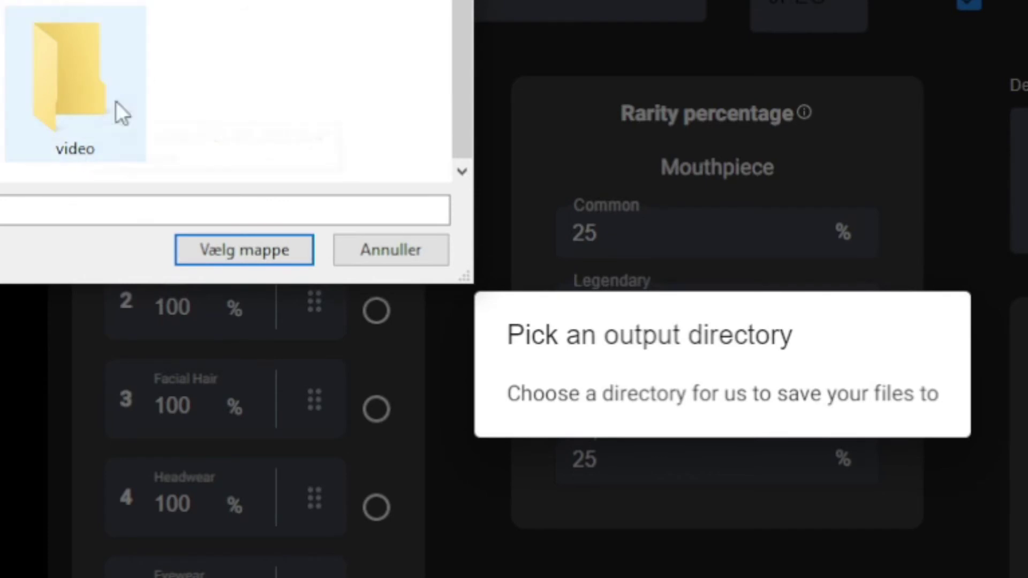
Step: Save the output to the video folder and grant Chrome permission to view and save files there
{"action": "left_click", "coordinate": [92, 96]}
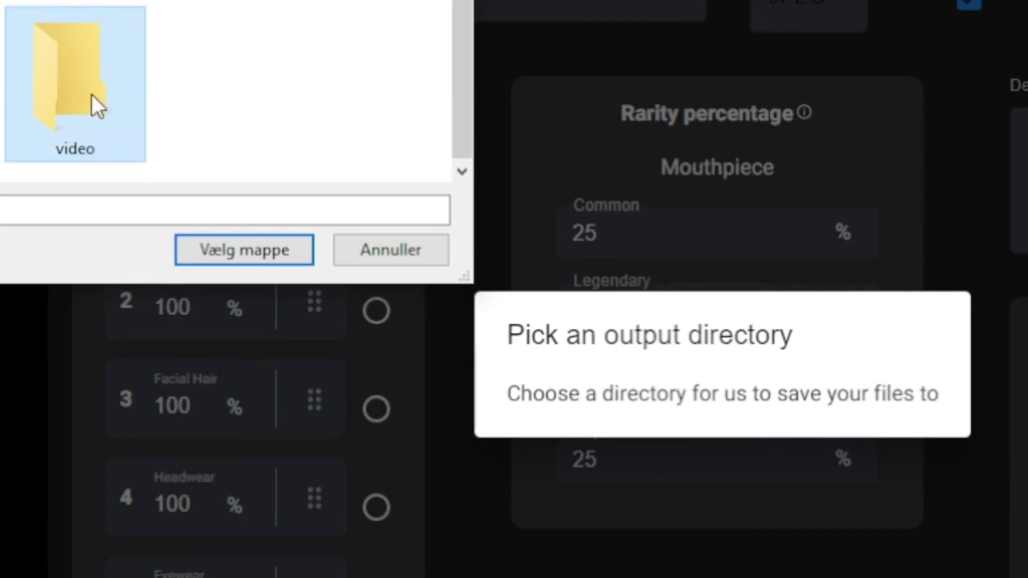
{"action": "left_click", "coordinate": [229, 256]}
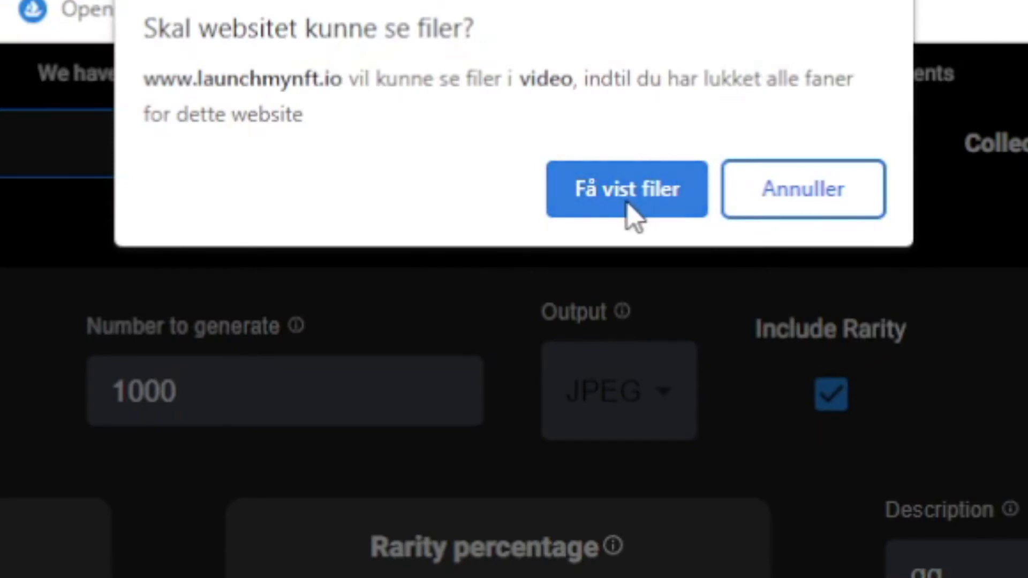
{"action": "left_click", "coordinate": [626, 203]}
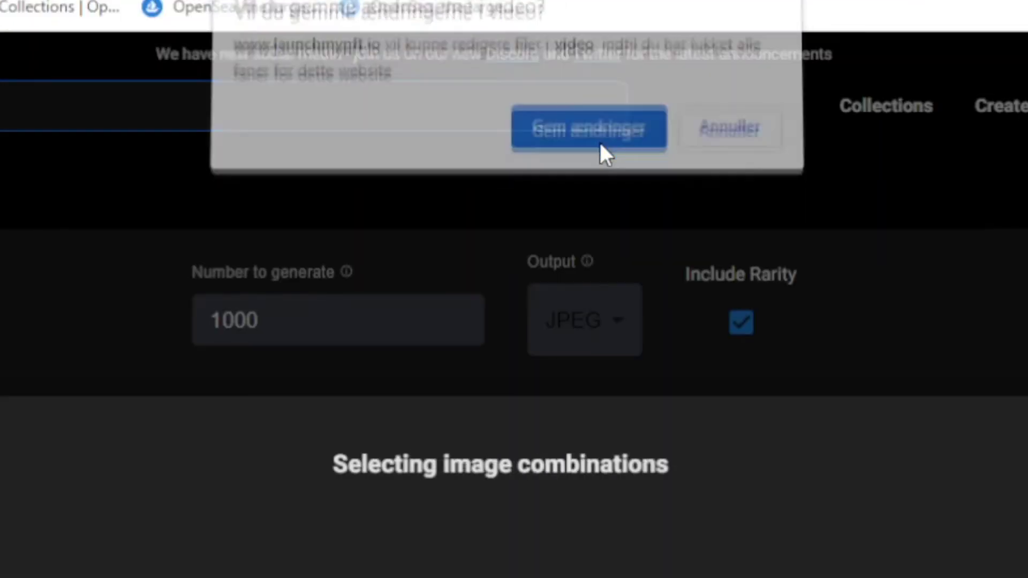
{"action": "left_click", "coordinate": [599, 134]}
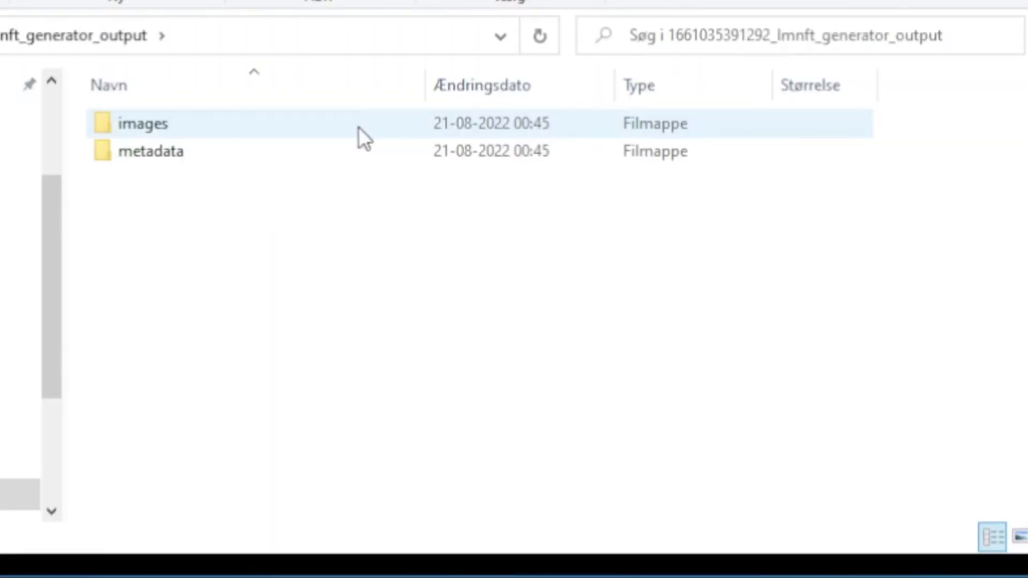
Step: Check the images folder for characters 0 to 999, then return to the Upload Collection step
{"action": "double_click", "coordinate": [342, 128]}
{"action": "scroll", "coordinate": [443, 190], "scroll_direction": "down", "scroll_amount": 3}
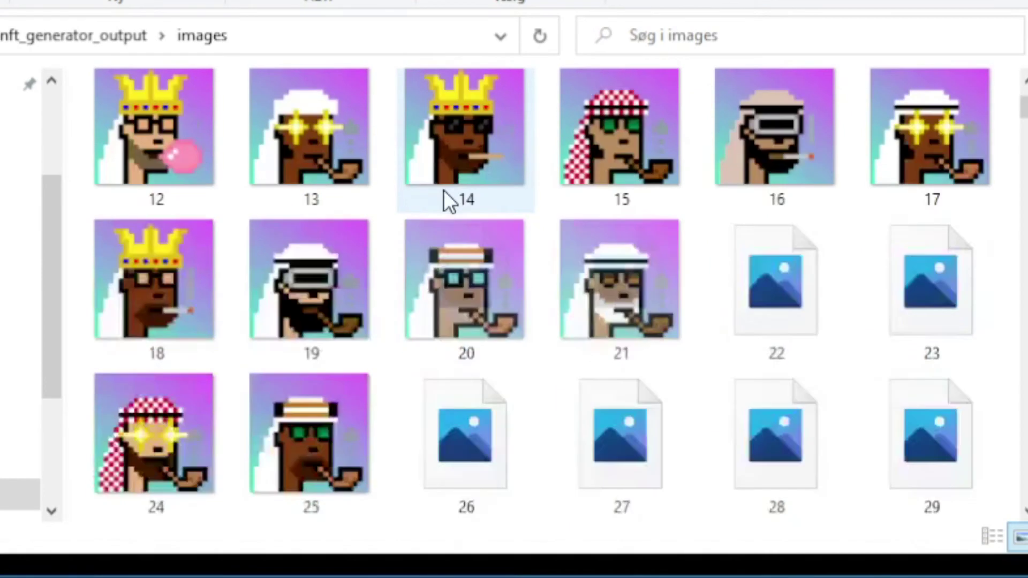
{"action": "scroll", "coordinate": [446, 201], "scroll_direction": "down", "scroll_amount": 15}
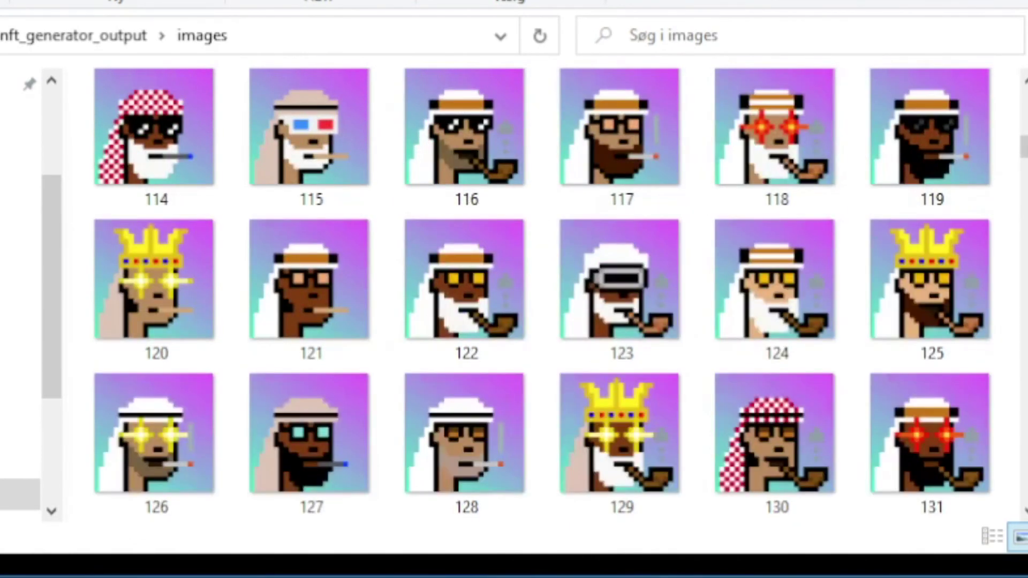
{"action": "left_click_drag", "start_coordinate": [1023, 155], "coordinate": [1007, 501]}
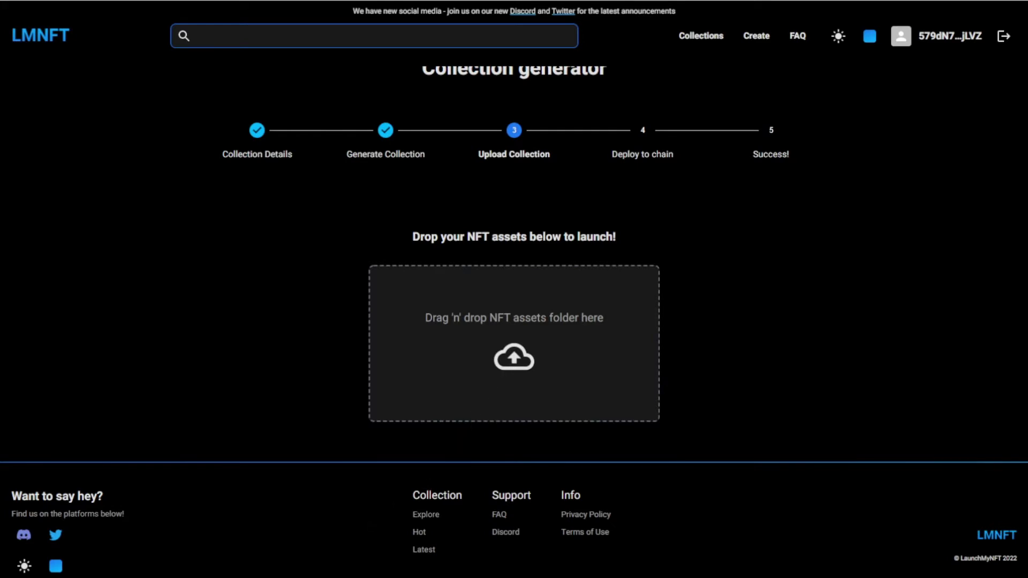
{"action": "key", "text": "alt+Tab"}
Step: Drop the generator output folder from the video folder onto the upload area and start uploading
{"action": "left_click", "coordinate": [282, 205]}
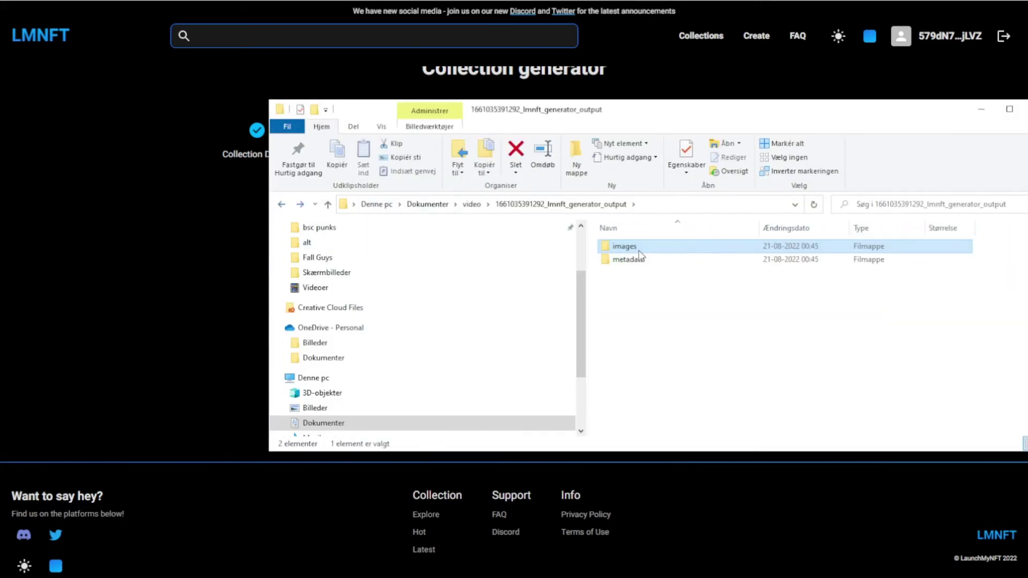
{"action": "left_click", "coordinate": [328, 205]}
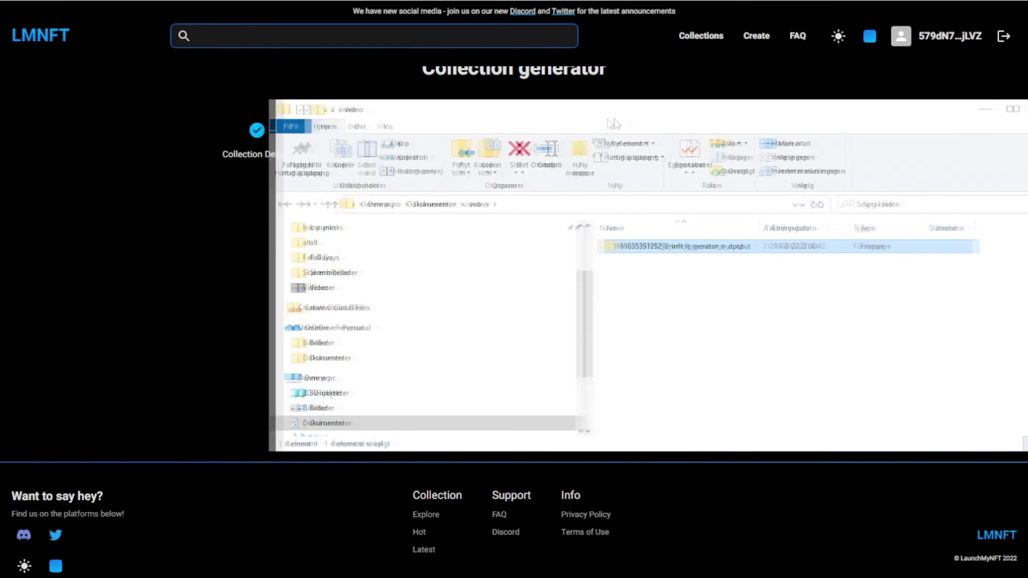
{"action": "left_click_drag", "start_coordinate": [606, 124], "coordinate": [873, 127]}
{"action": "left_click_drag", "start_coordinate": [945, 249], "coordinate": [461, 333]}
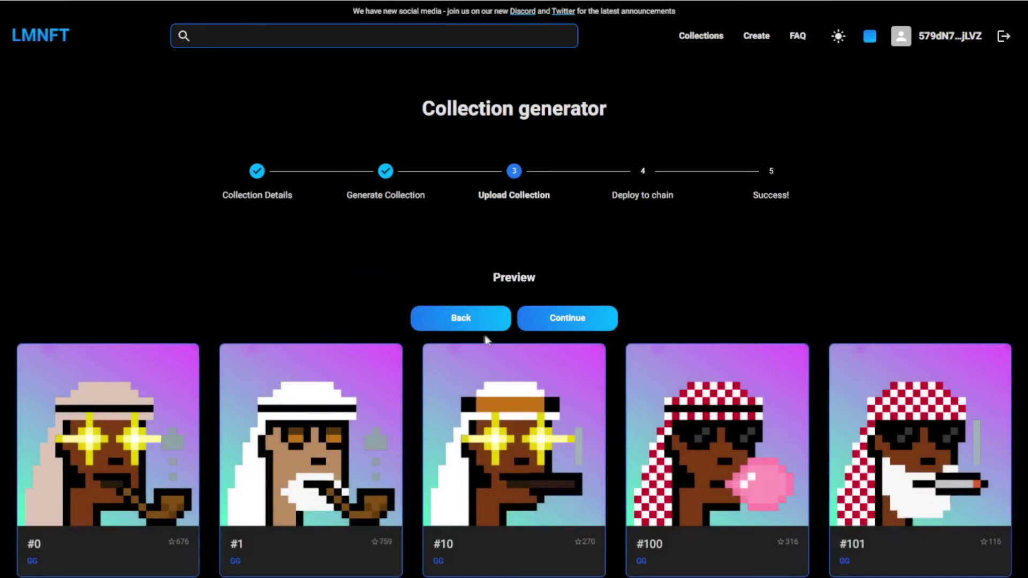
{"action": "scroll", "coordinate": [486, 338], "scroll_direction": "down", "scroll_amount": 1}
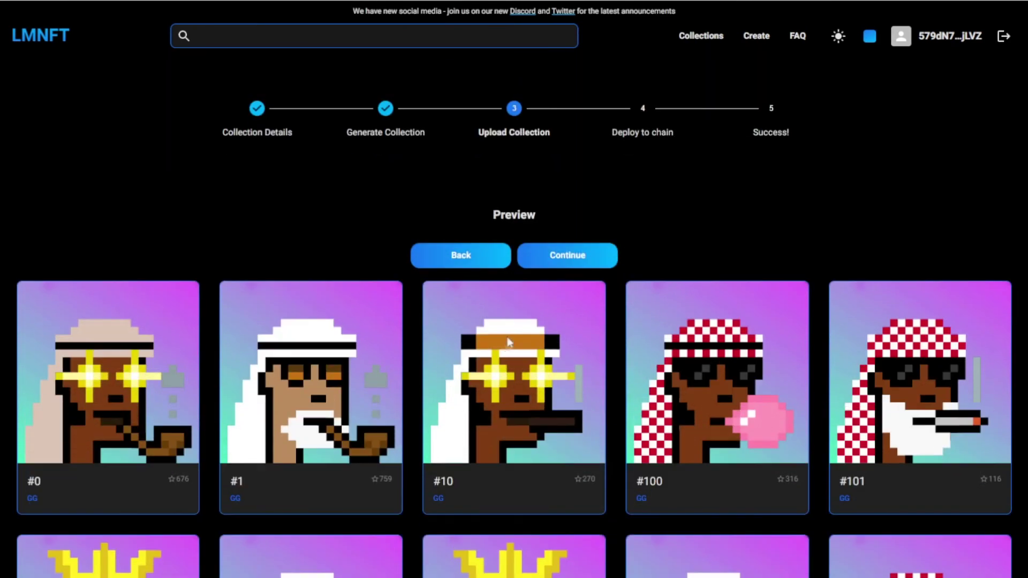
{"action": "left_click", "coordinate": [554, 261]}
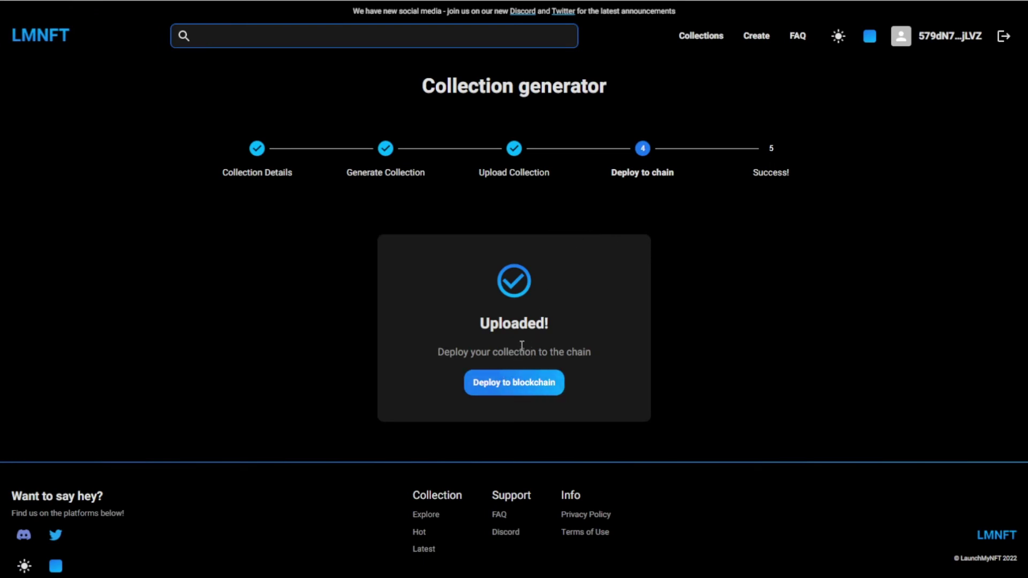
Step: Deploy GG to the blockchain with wallet approval, view its mint page, then go back
{"action": "left_click", "coordinate": [516, 384]}
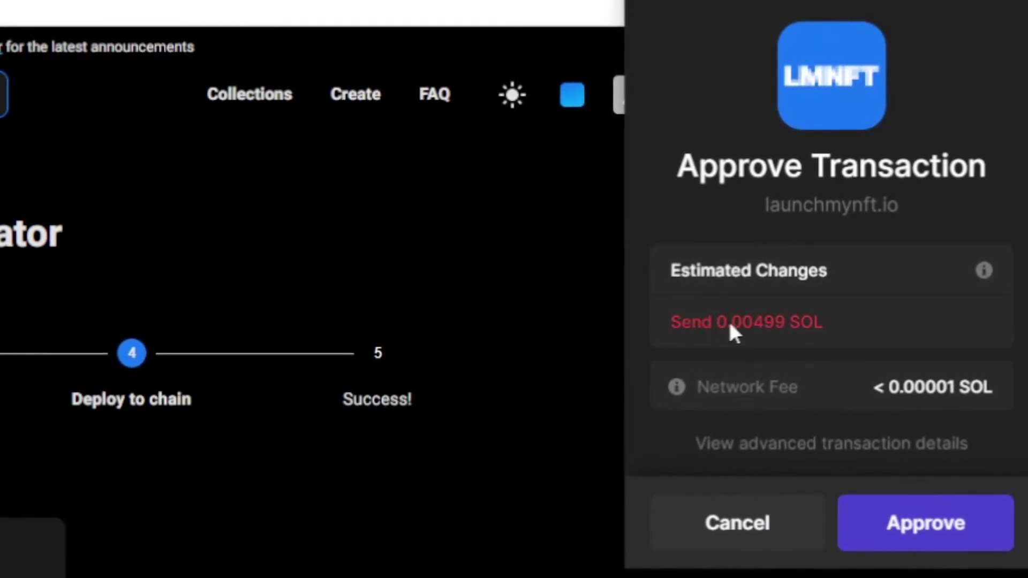
{"action": "left_click", "coordinate": [913, 527]}
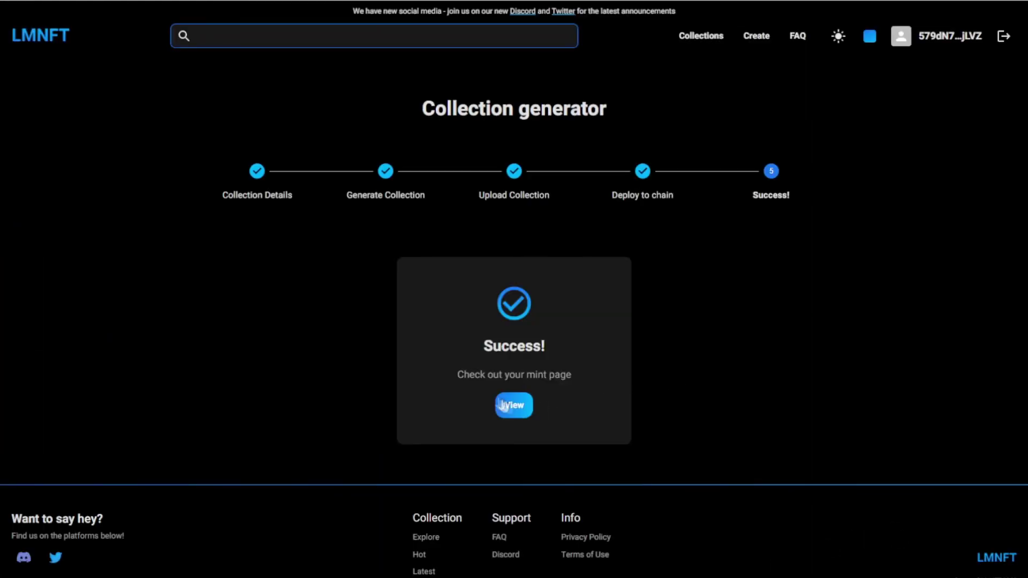
{"action": "left_click", "coordinate": [515, 406]}
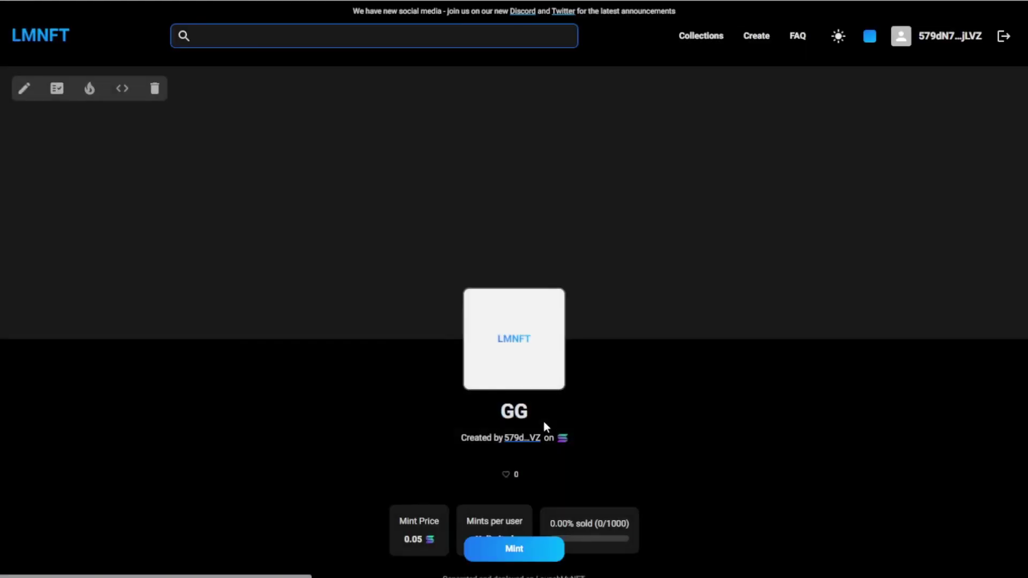
{"action": "scroll", "coordinate": [560, 419], "scroll_direction": "down", "scroll_amount": 4}
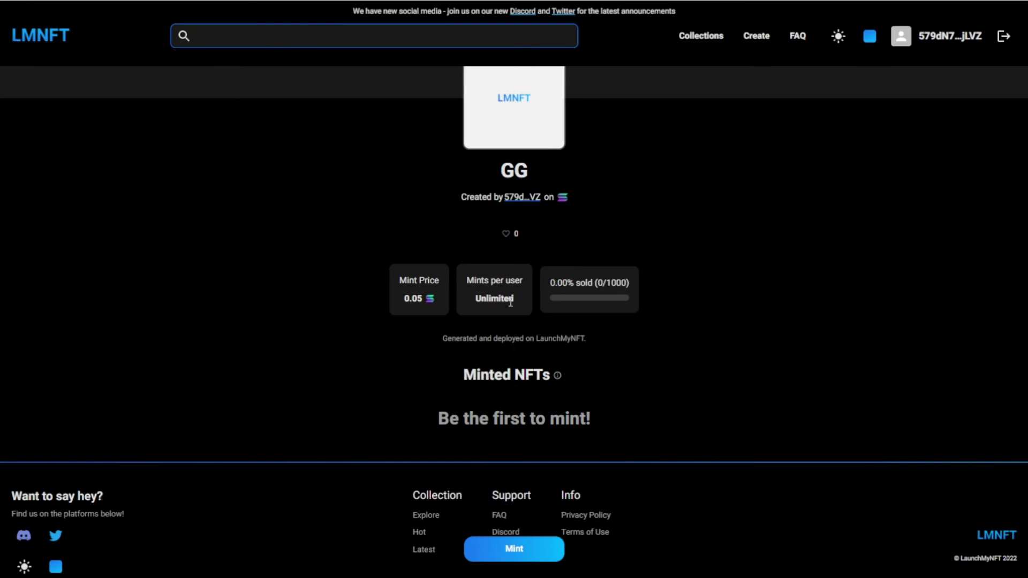
{"action": "scroll", "coordinate": [498, 328], "scroll_direction": "up", "scroll_amount": 1}
{"action": "scroll", "coordinate": [462, 336], "scroll_direction": "down", "scroll_amount": 1}
{"action": "key", "text": "alt+Left"}
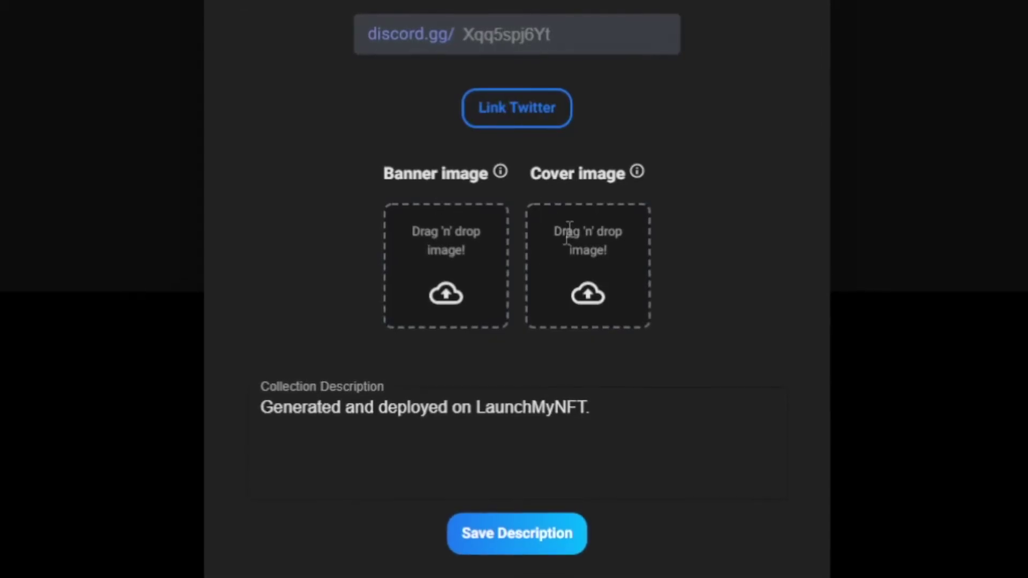
Step: Review the GG collection description text in the edit form, leaving it unchanged
{"action": "left_click", "coordinate": [615, 406]}
{"action": "left_click_drag", "start_coordinate": [615, 406], "coordinate": [248, 419]}
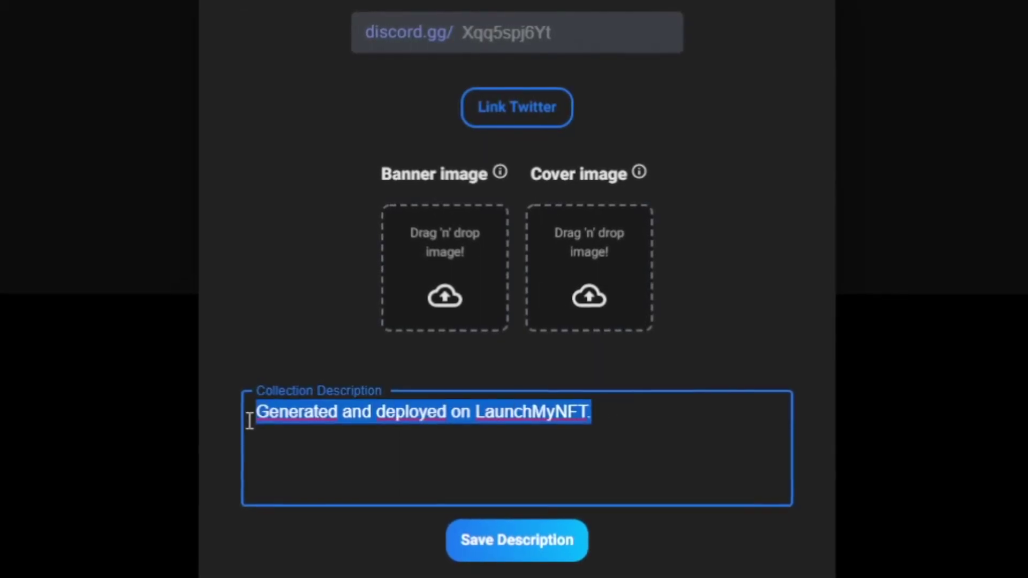
{"action": "triple_click", "coordinate": [466, 418]}
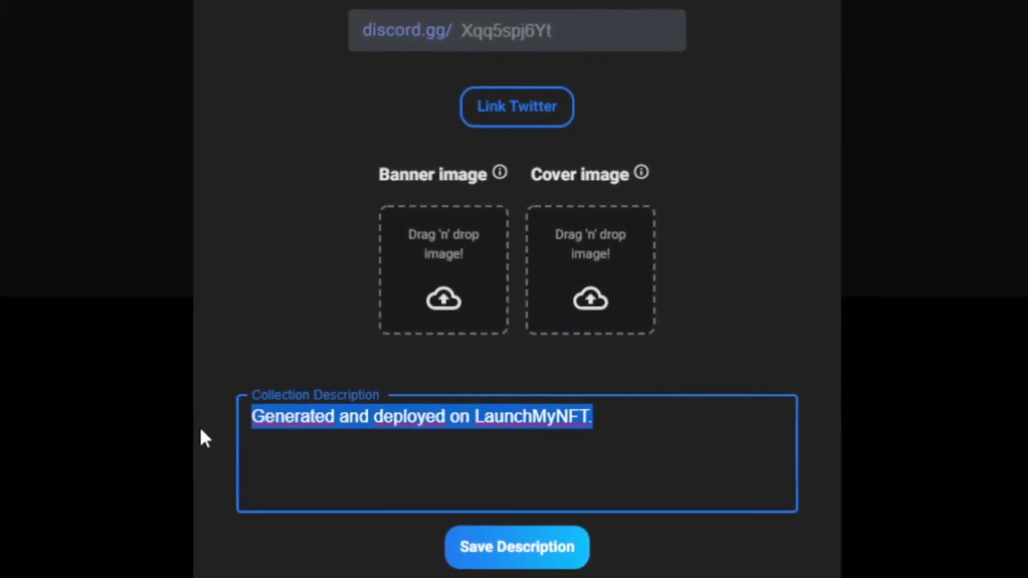
{"action": "left_click", "coordinate": [355, 420]}
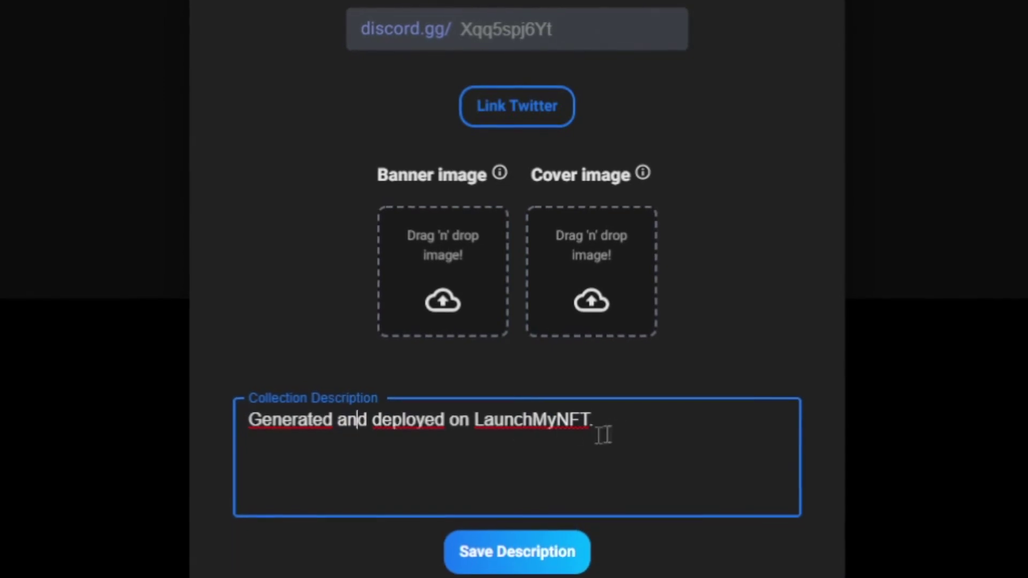
{"action": "left_click_drag", "start_coordinate": [601, 431], "coordinate": [226, 441]}
{"action": "left_click", "coordinate": [610, 426]}
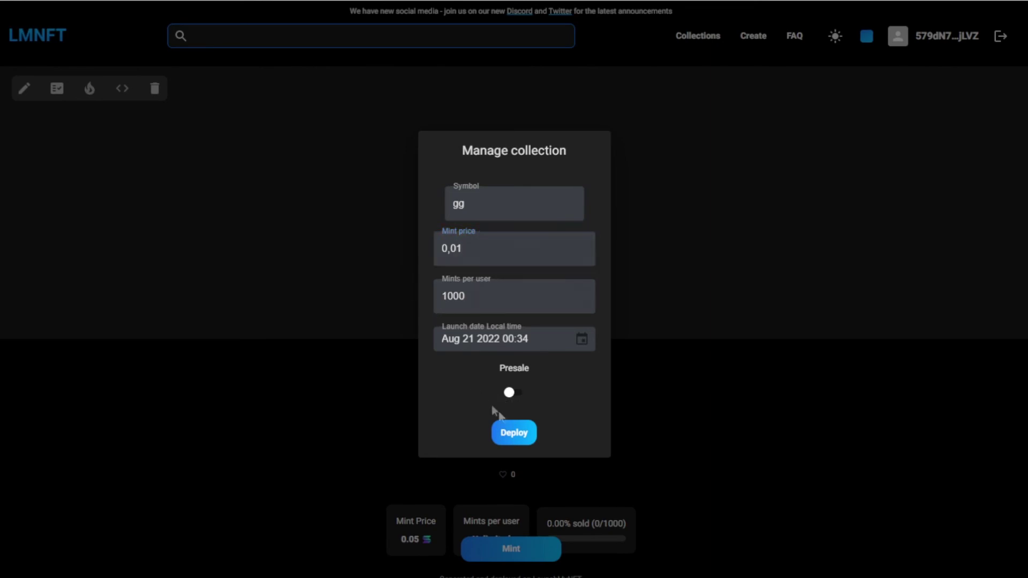
Step: Deploy the 0.01 SOL mint price update with wallet approval and start minting one GG NFT
{"action": "left_click", "coordinate": [513, 433]}
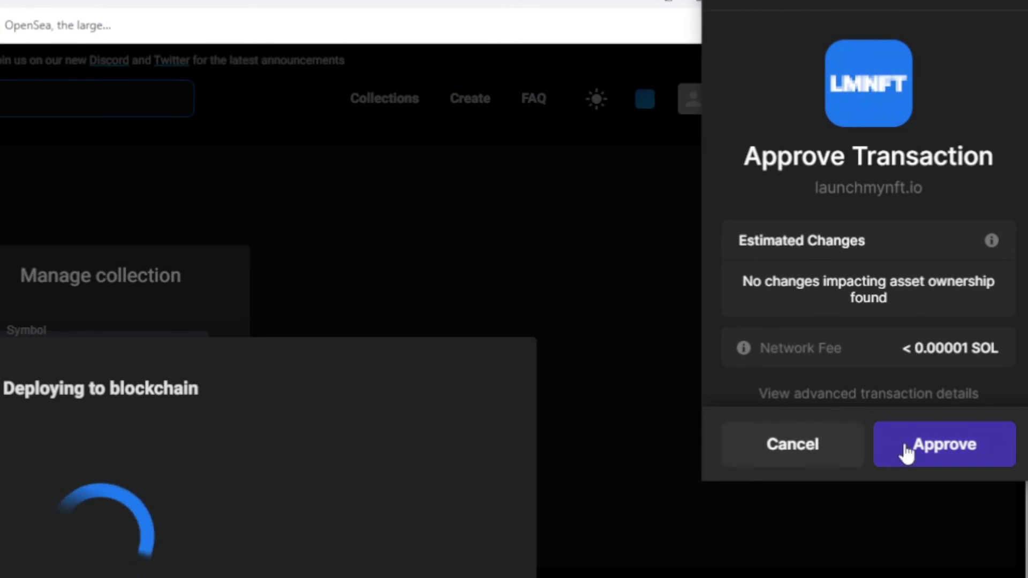
{"action": "left_click", "coordinate": [914, 451]}
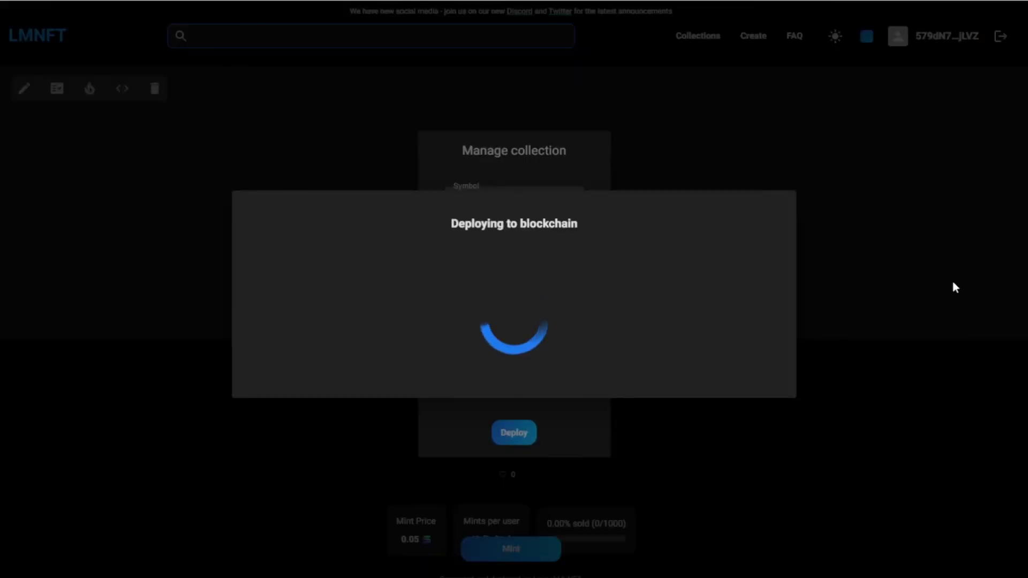
{"action": "scroll", "coordinate": [758, 327], "scroll_direction": "down", "scroll_amount": 5}
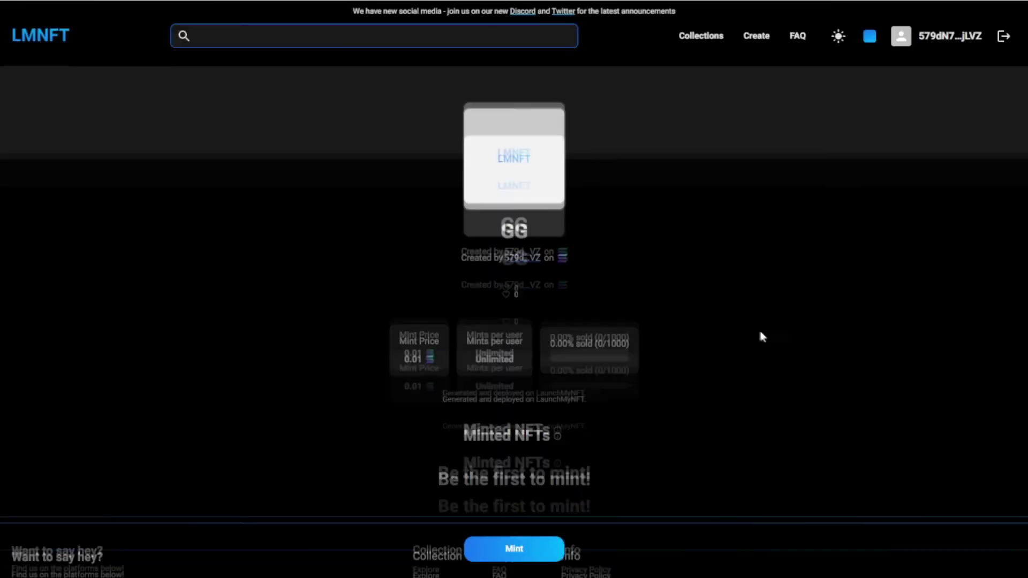
{"action": "left_click", "coordinate": [506, 549]}
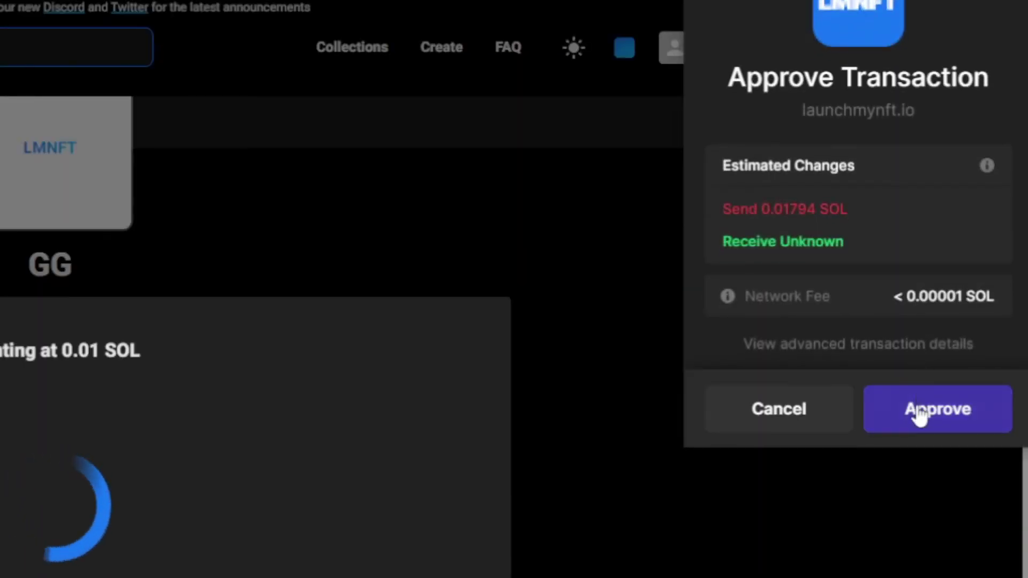
Step: Approve the 0.01 SOL mint payment and confirm #0 appears under Minted NFTs with 1/1000 sold
{"action": "left_click", "coordinate": [929, 412]}
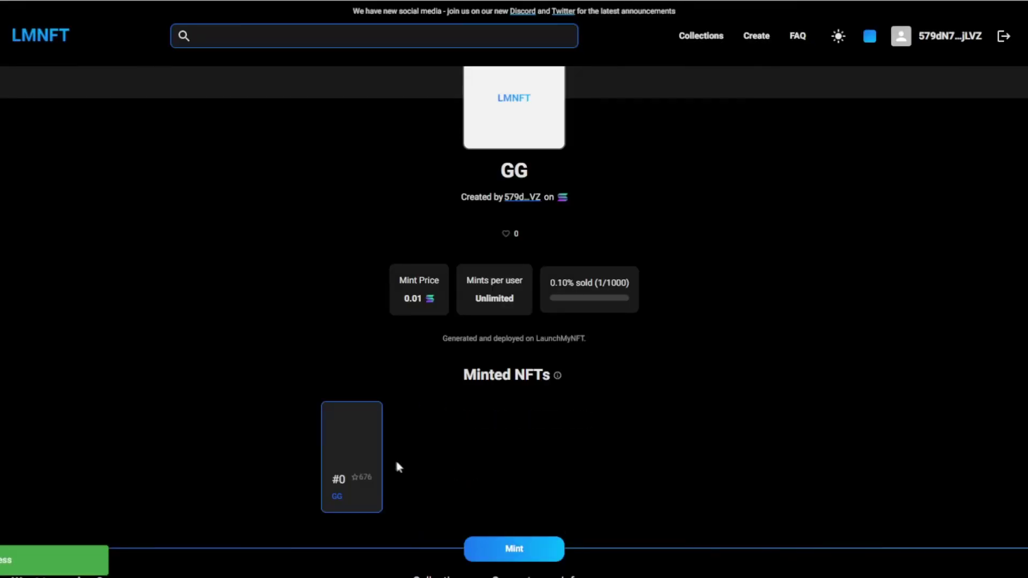
{"action": "scroll", "coordinate": [355, 442], "scroll_direction": "down", "scroll_amount": 1}
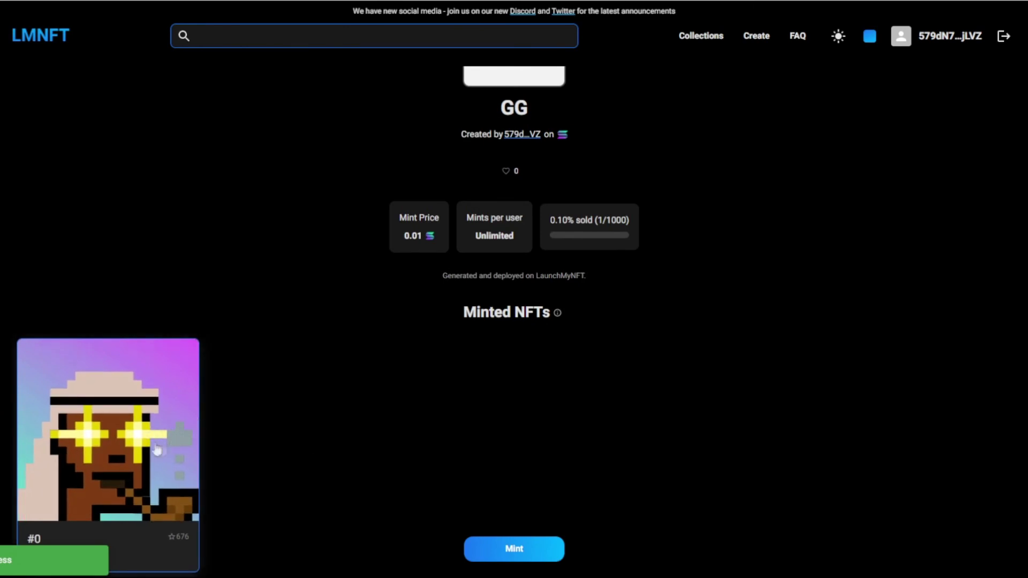
{"action": "scroll", "coordinate": [157, 449], "scroll_direction": "down", "scroll_amount": 1}
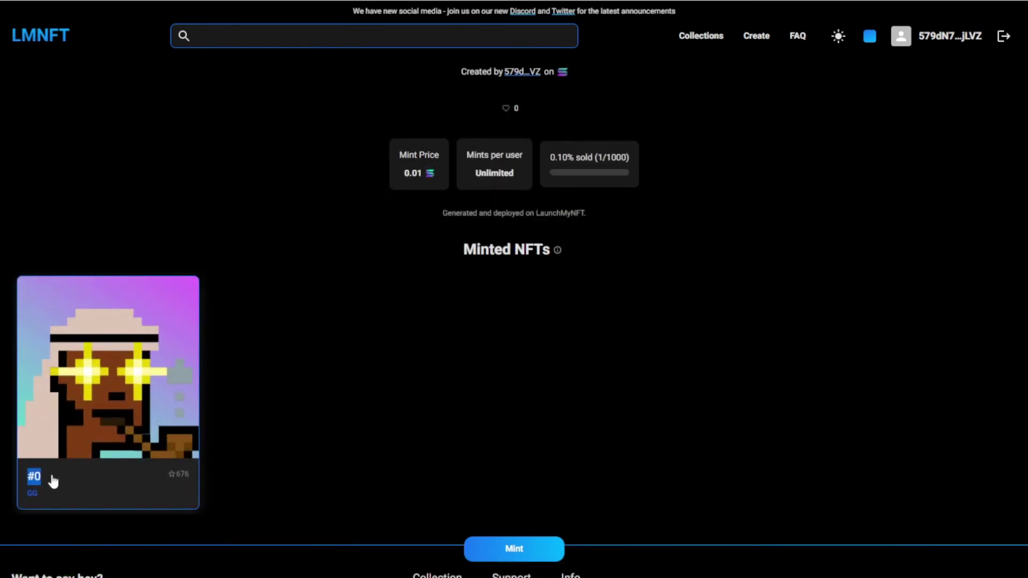
{"action": "scroll", "coordinate": [560, 278], "scroll_direction": "up", "scroll_amount": 2}
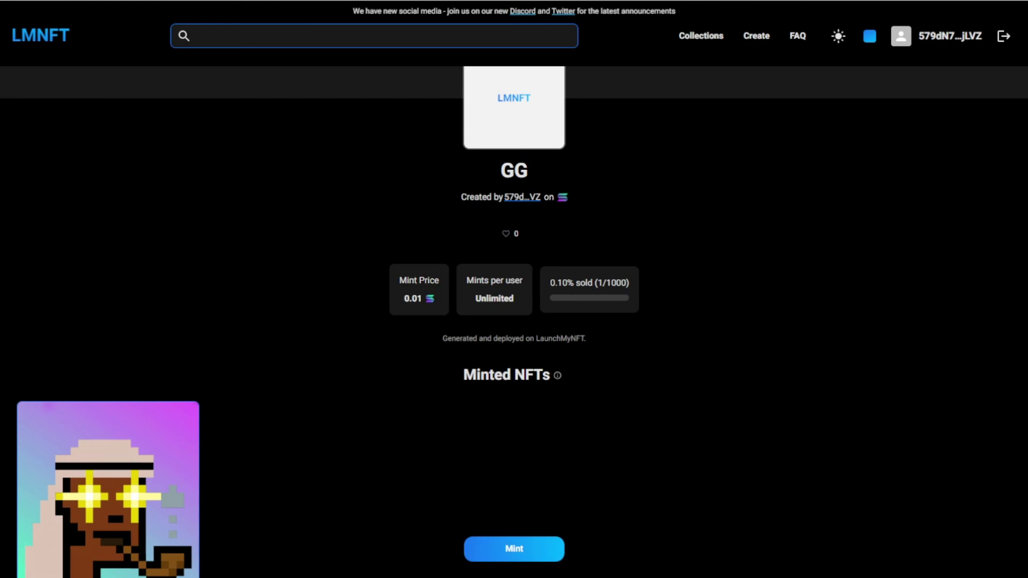
{"action": "scroll", "coordinate": [610, 538], "scroll_direction": "down", "scroll_amount": 1}
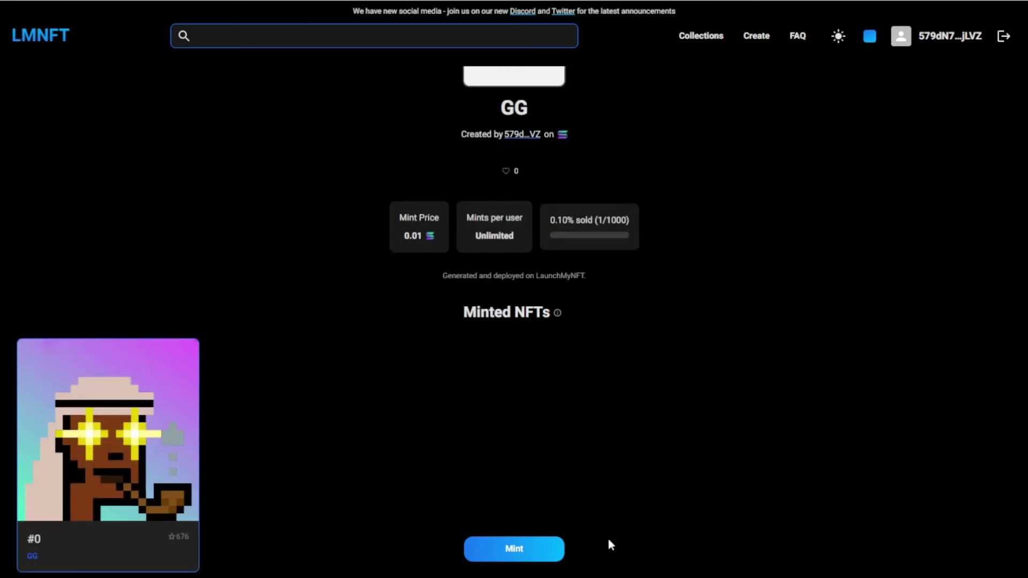
{"action": "scroll", "coordinate": [640, 493], "scroll_direction": "up", "scroll_amount": 1}
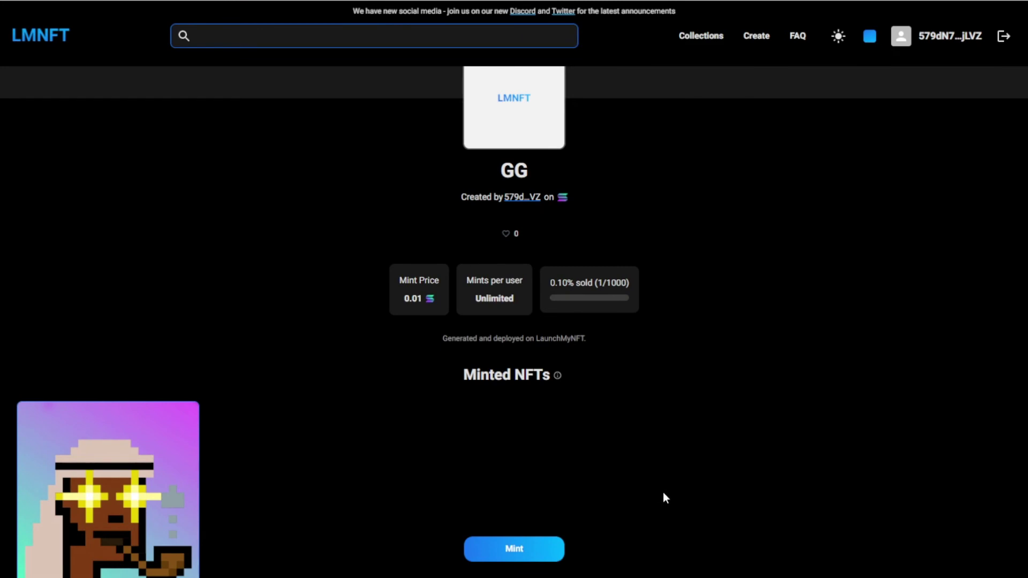
{"action": "scroll", "coordinate": [667, 493], "scroll_direction": "up", "scroll_amount": 1}
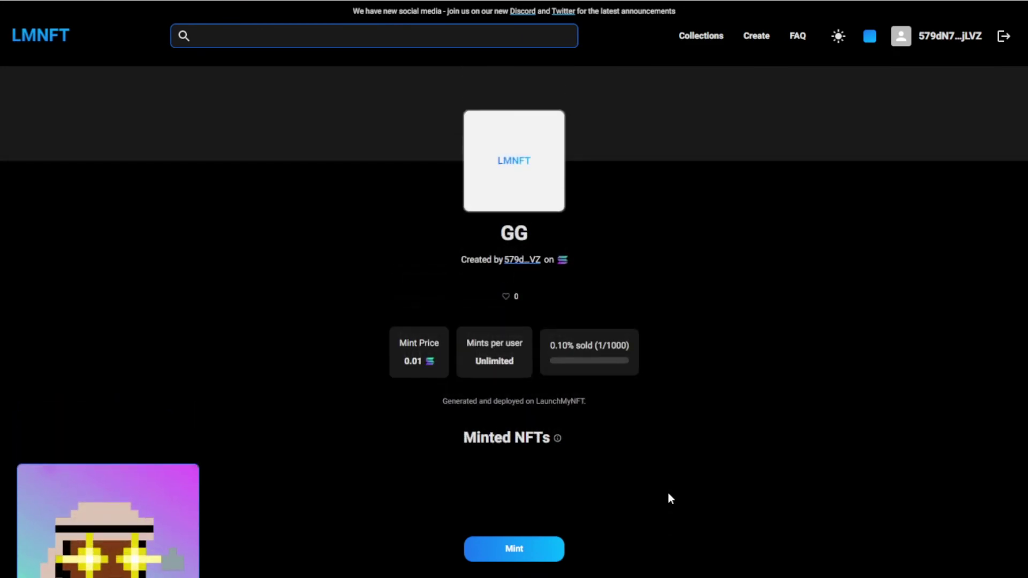